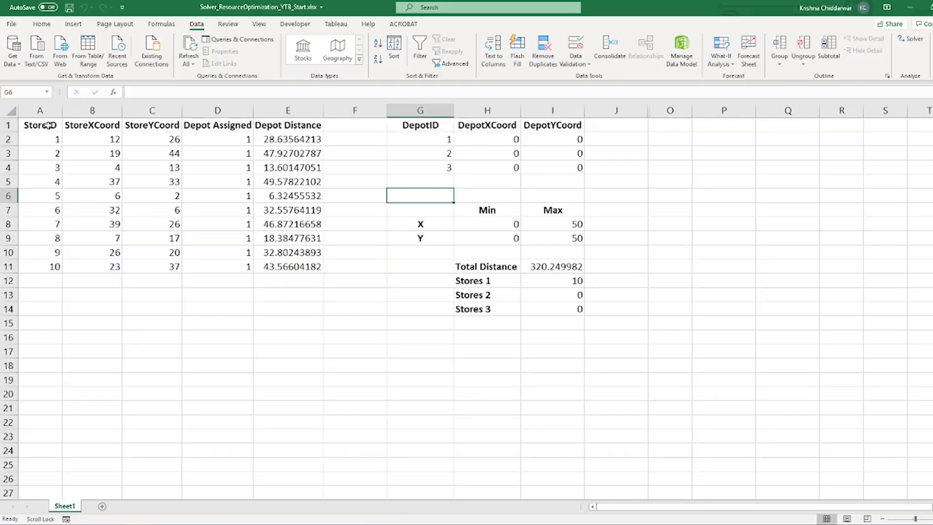
- Walk through the store table's headers, StoreID, coordinate and Depot Assigned columns
drag(47, 125, 289, 125)
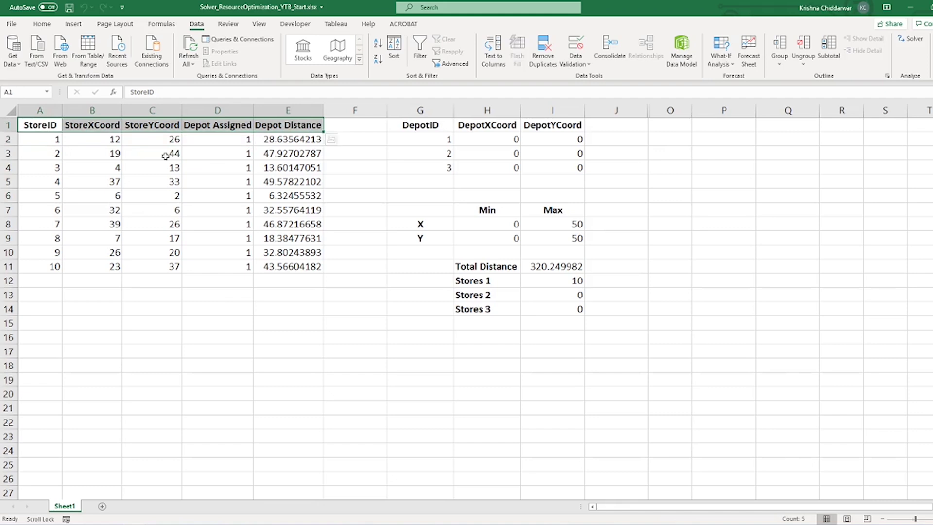
drag(42, 128, 52, 263)
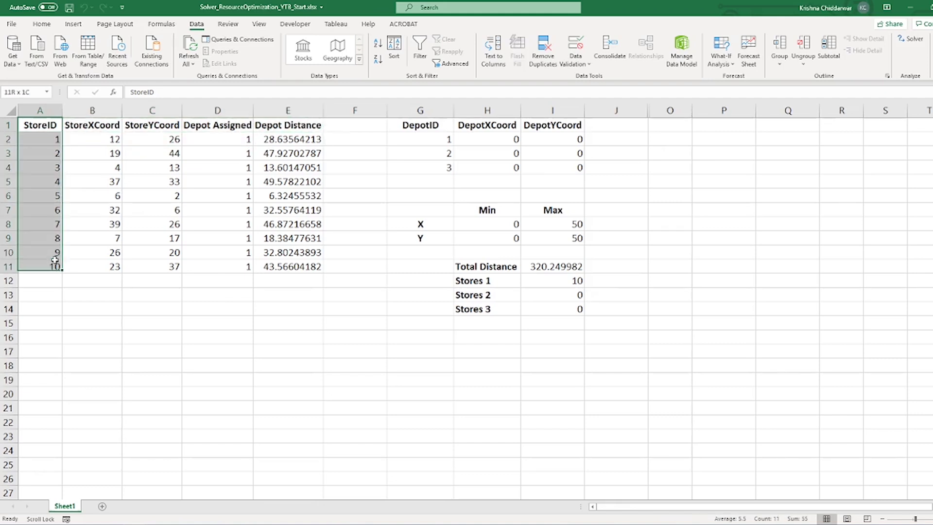
click(56, 128)
drag(88, 127, 149, 126)
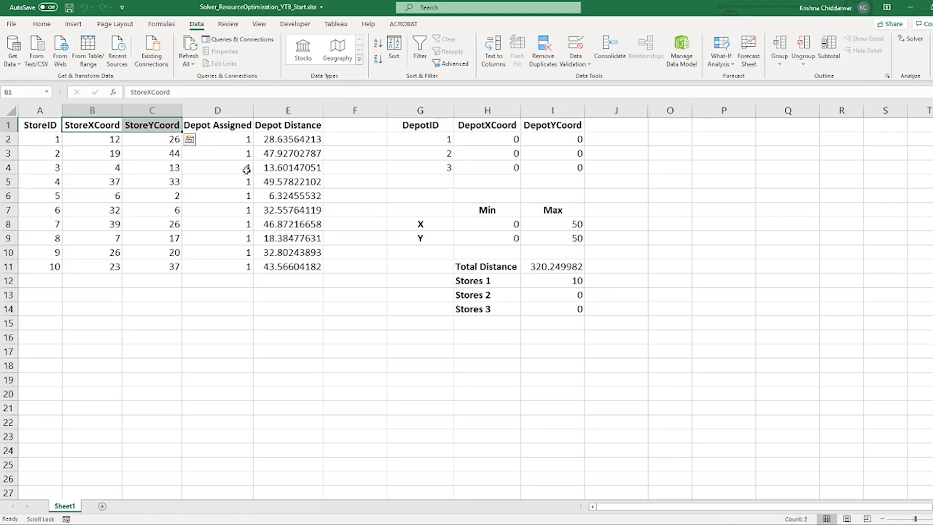
click(222, 126)
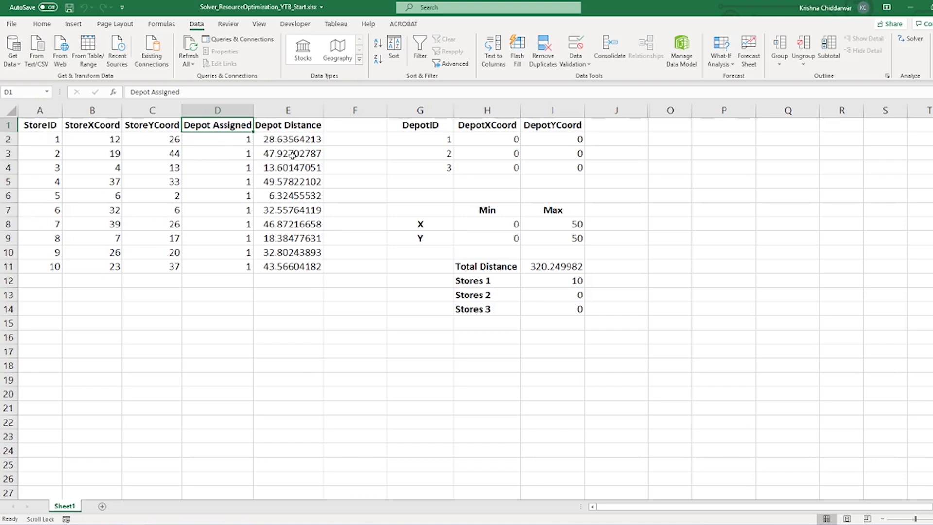
drag(236, 141, 239, 265)
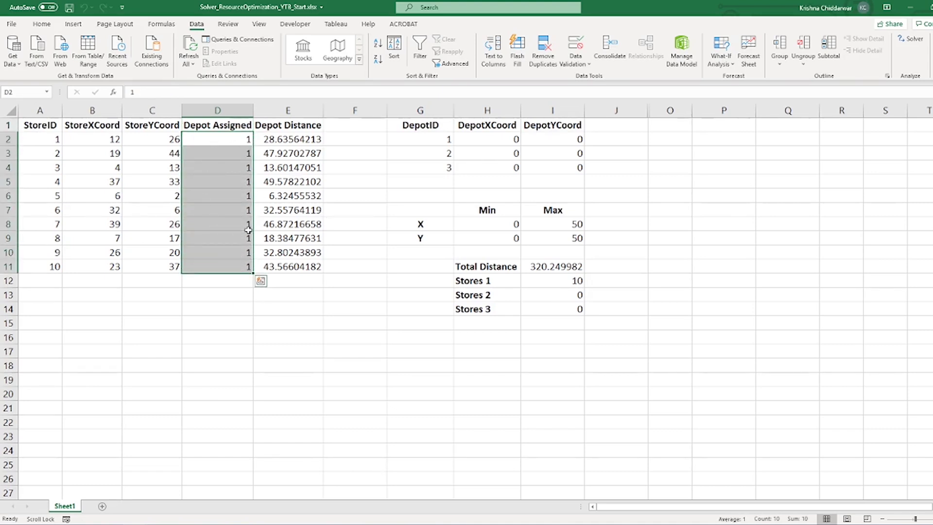
- Inspect the E6 distance formula's B6 and depot Y lookup references, leaving it unchanged
click(299, 182)
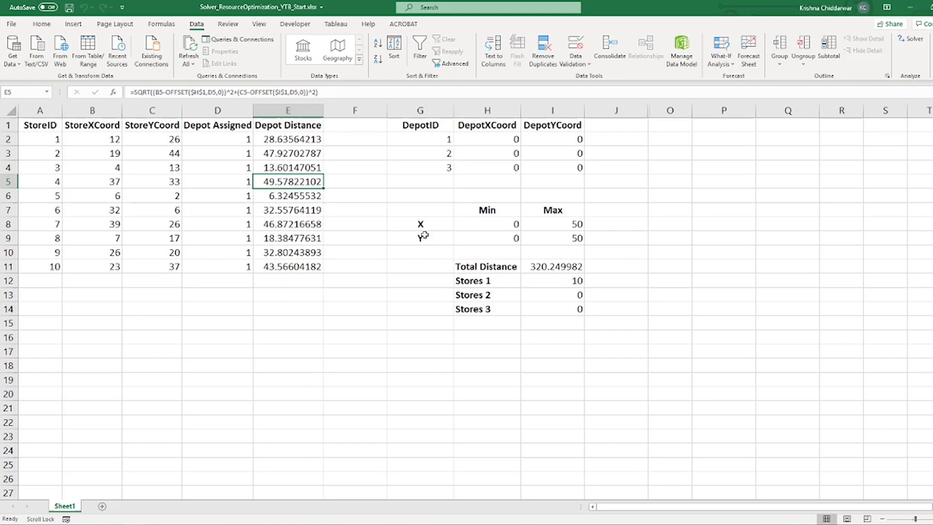
click(283, 196)
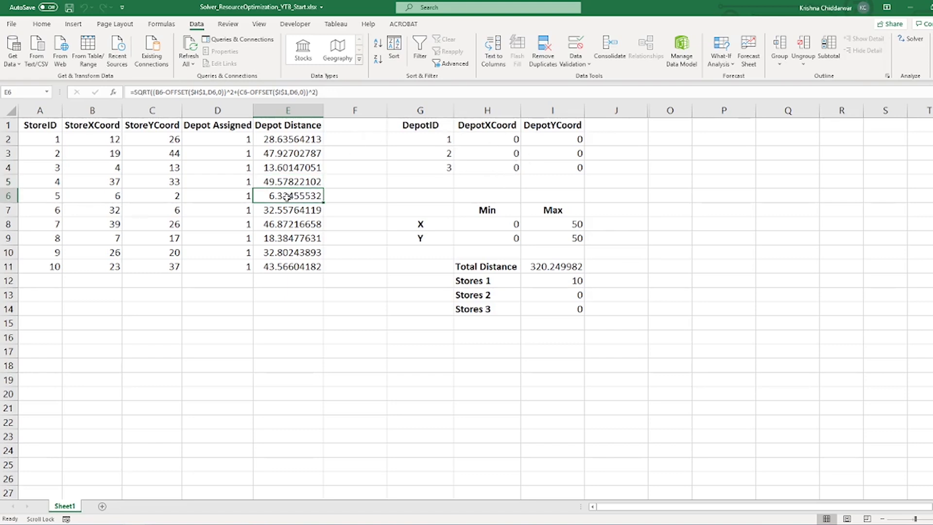
double_click(289, 197)
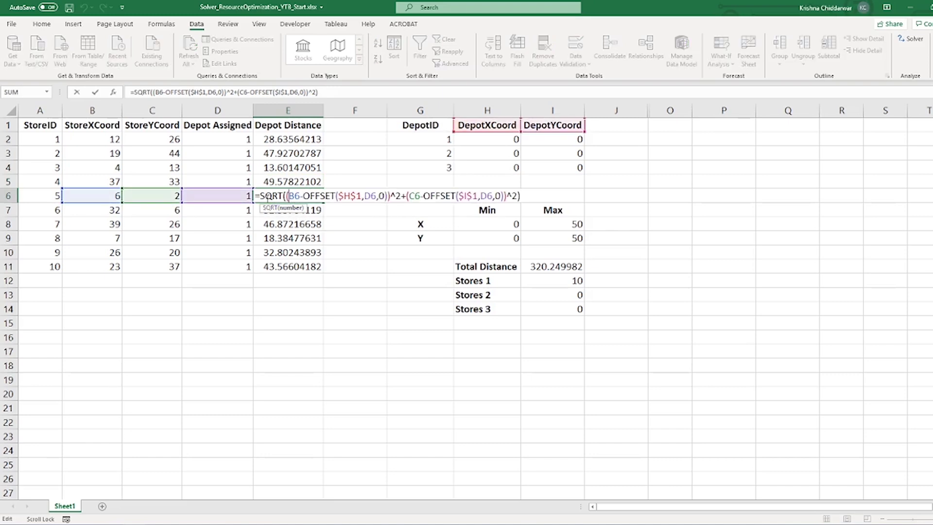
drag(288, 196, 300, 197)
click(300, 196)
drag(423, 196, 518, 200)
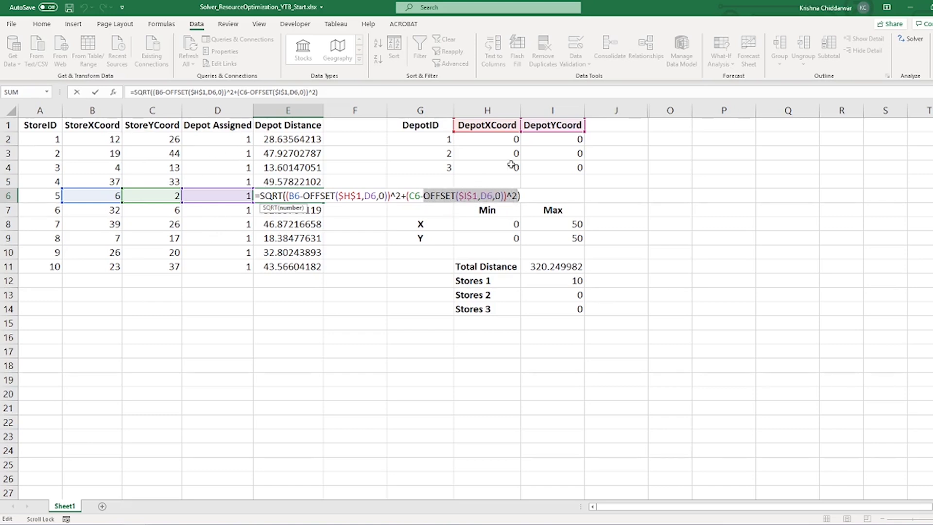
key(Escape)
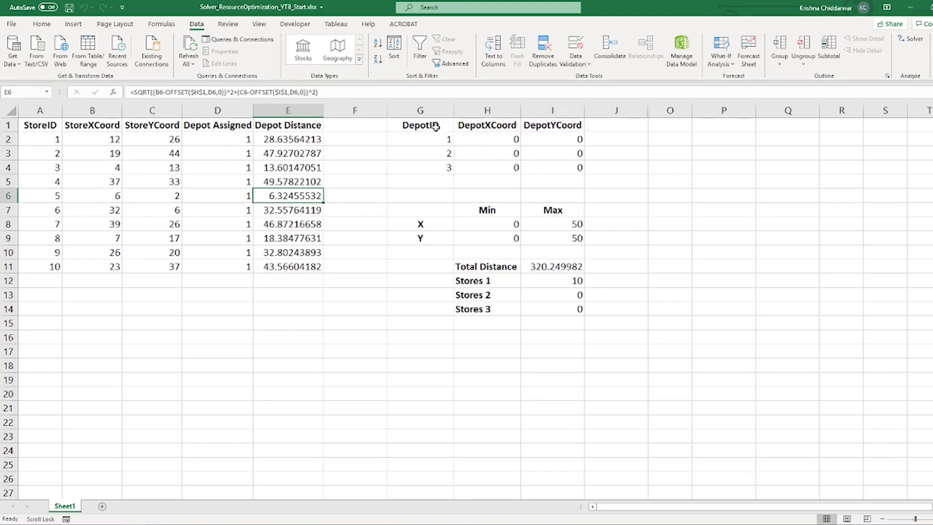
- Review the depot coordinates table, Min/Max bounds, Total Distance and the Stores 1 COUNTIF count of 10
drag(440, 127, 543, 173)
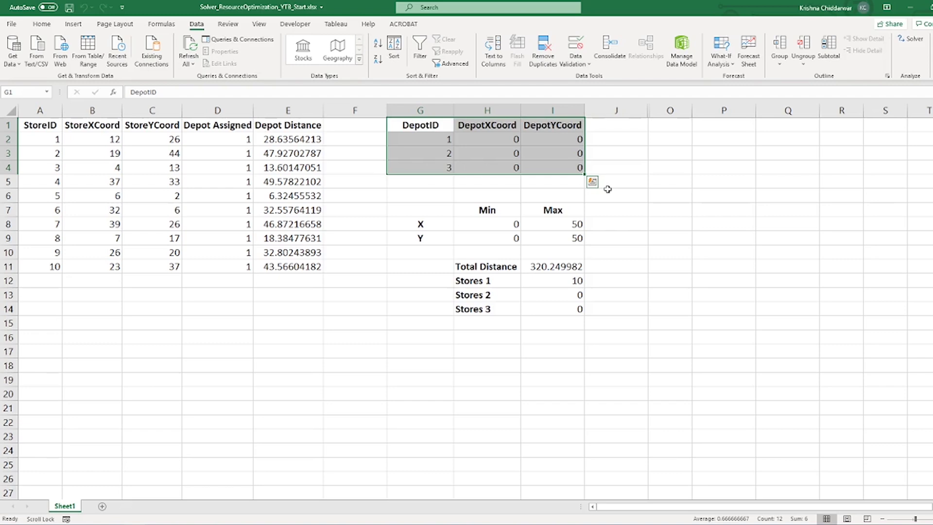
drag(439, 210, 564, 246)
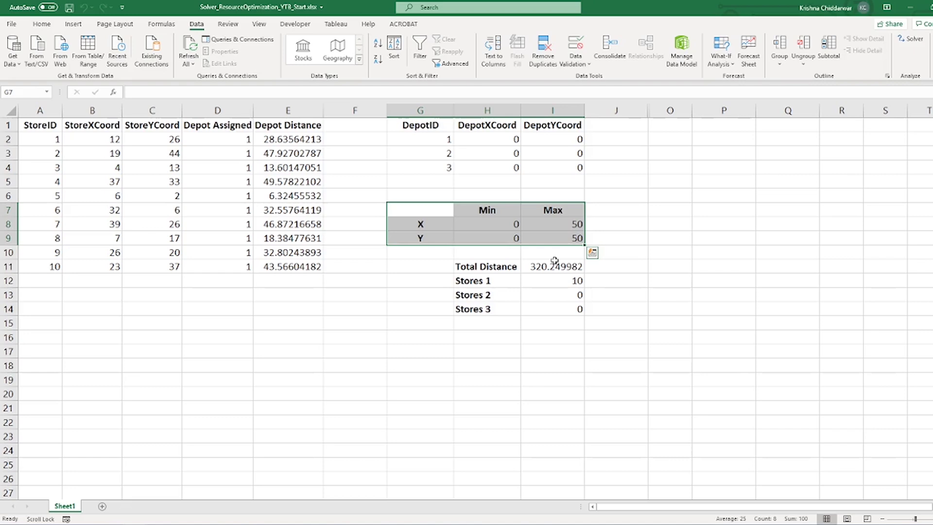
drag(479, 268, 534, 303)
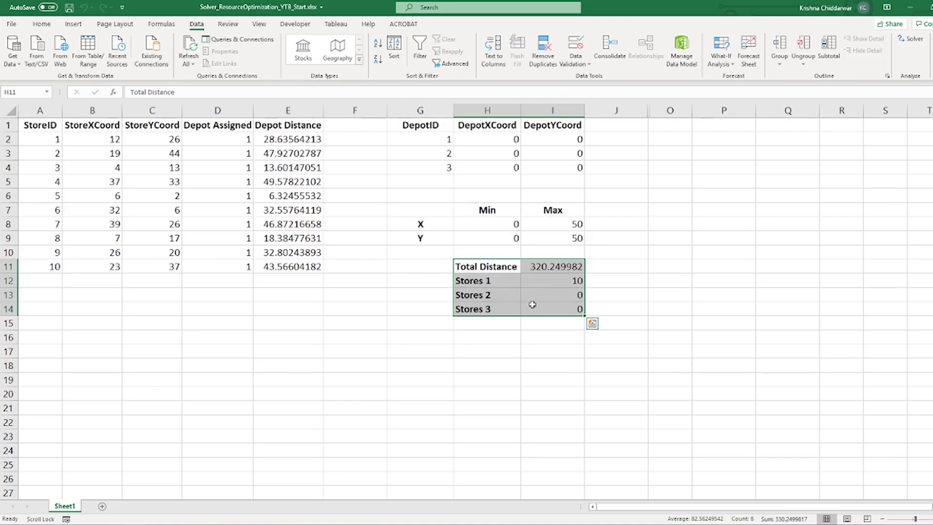
click(560, 280)
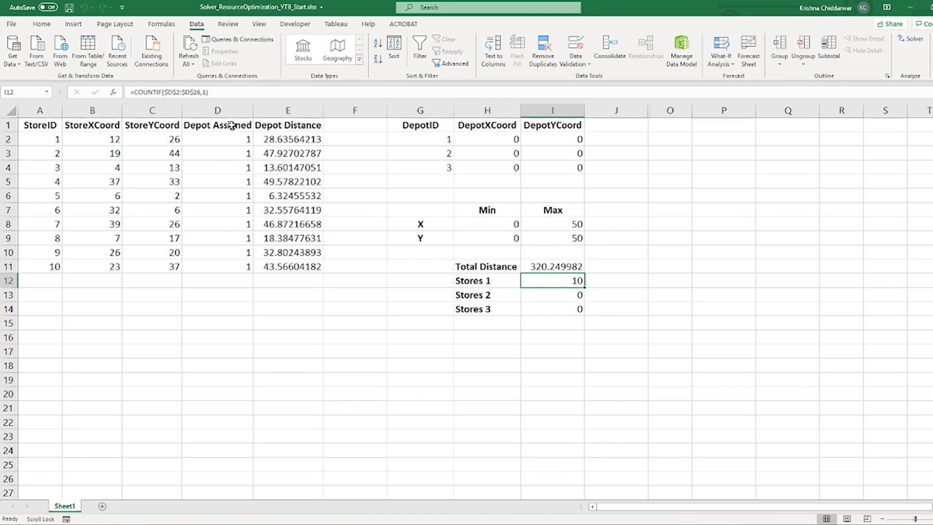
double_click(565, 280)
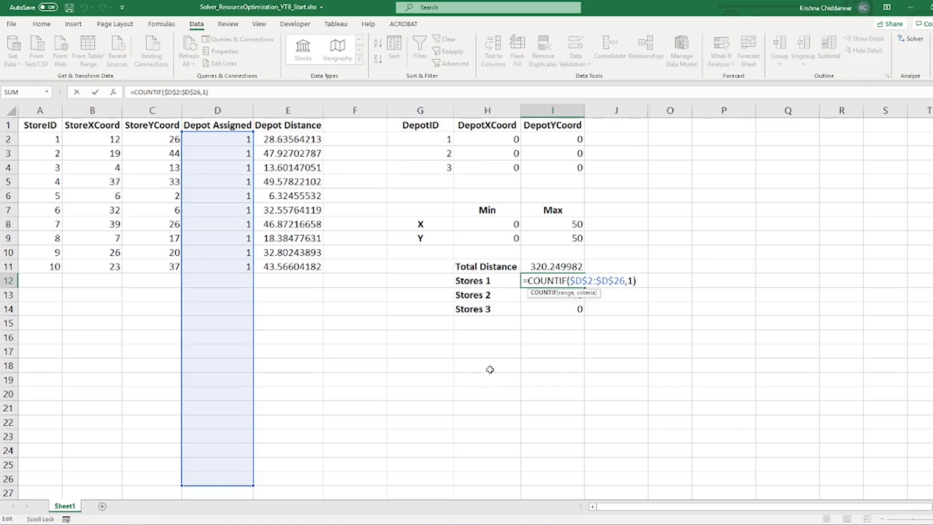
key(ctrl+Return)
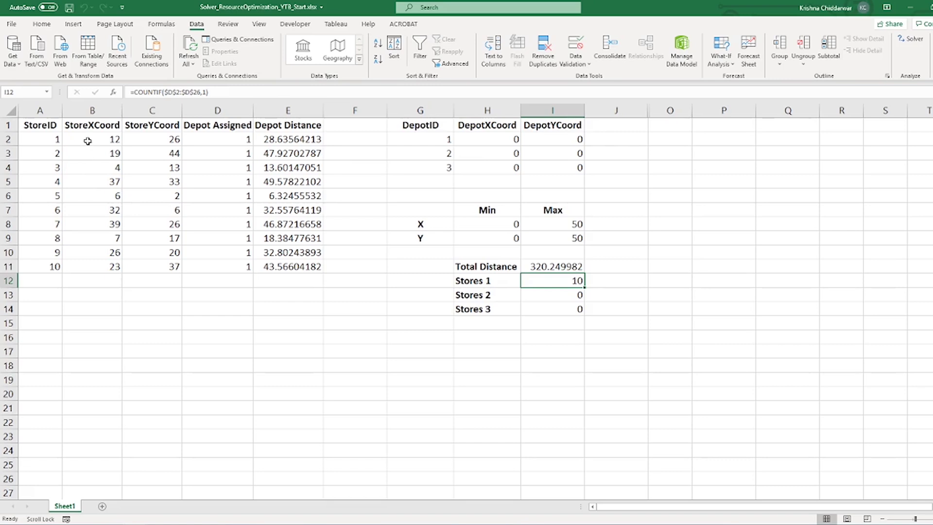
- Insert a plain scatter chart of the store X and Y coordinates below the store table
drag(87, 141, 165, 267)
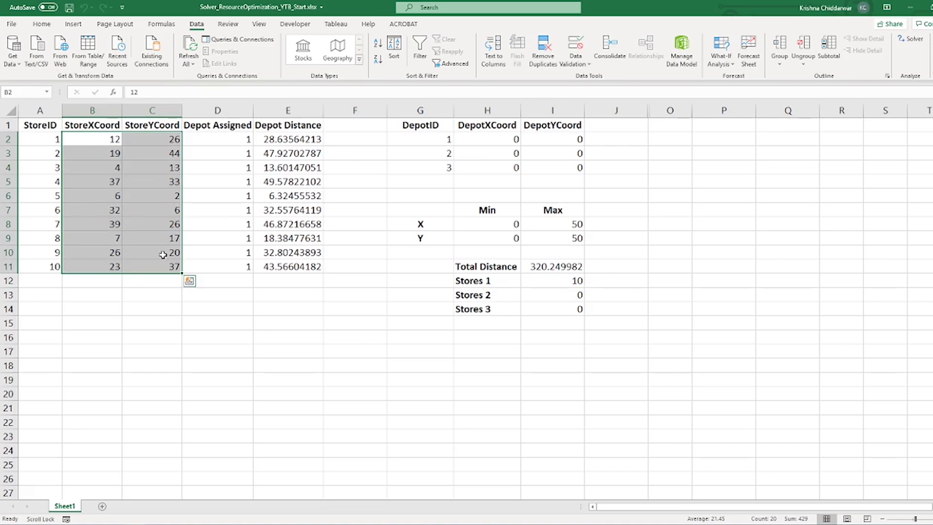
click(74, 24)
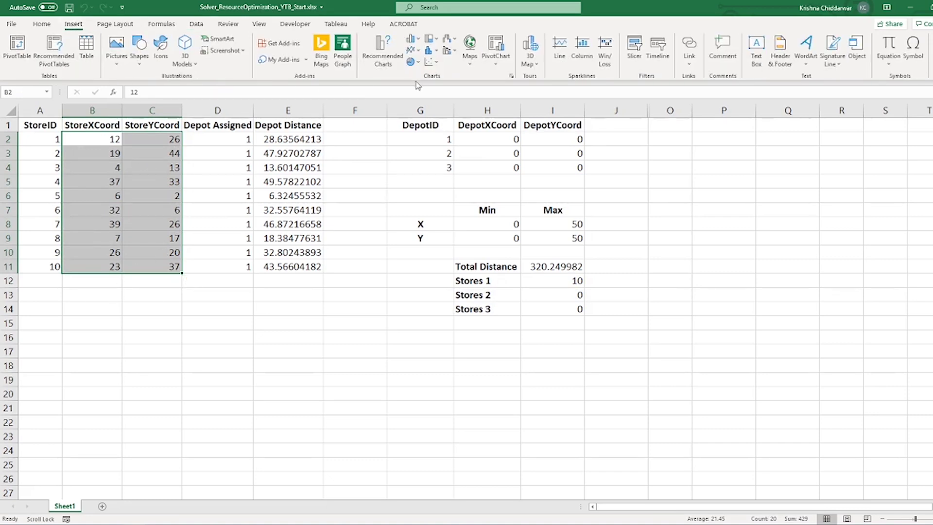
click(428, 61)
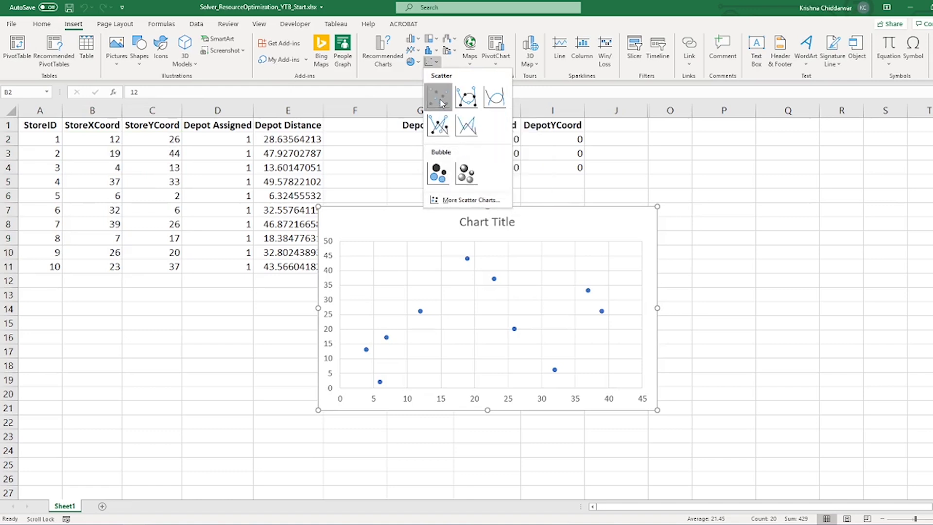
click(439, 97)
drag(449, 244, 238, 287)
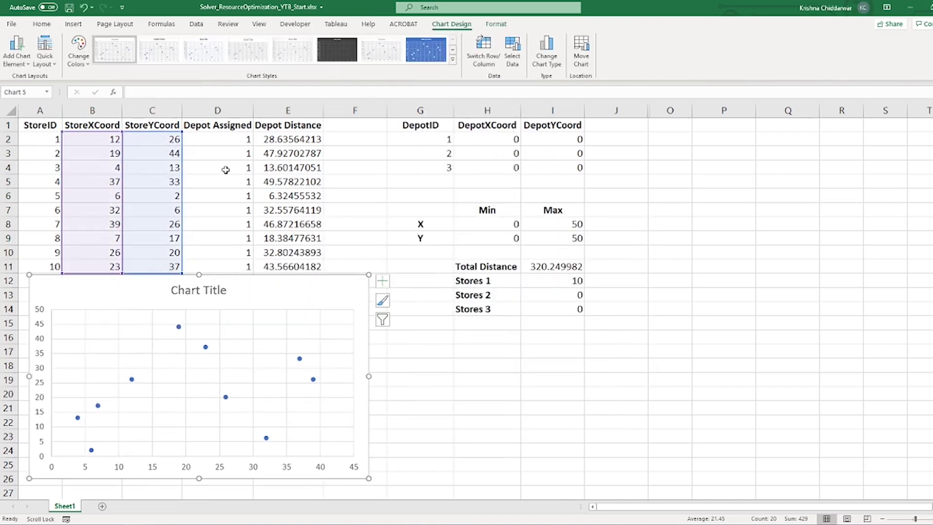
- Add a new chart series with the depot X coordinates H2:H4 as its X values
right_click(284, 300)
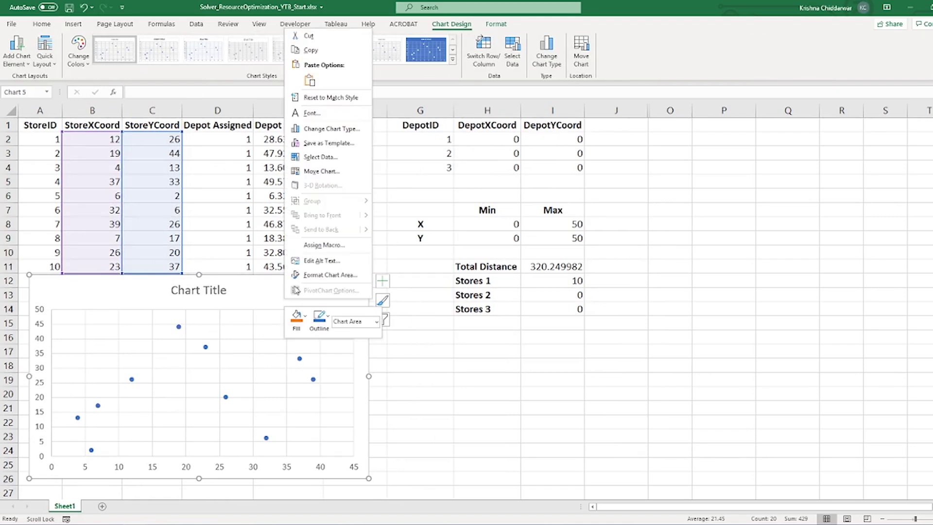
click(325, 157)
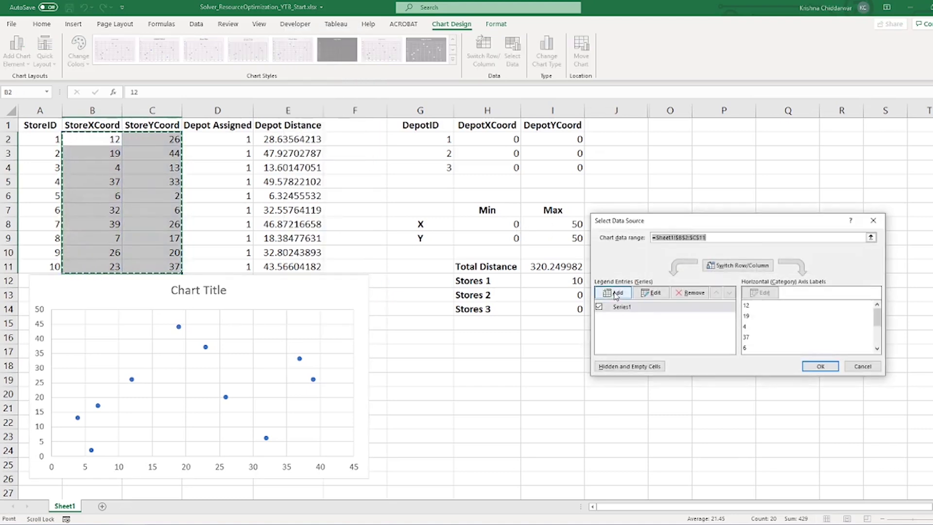
click(615, 294)
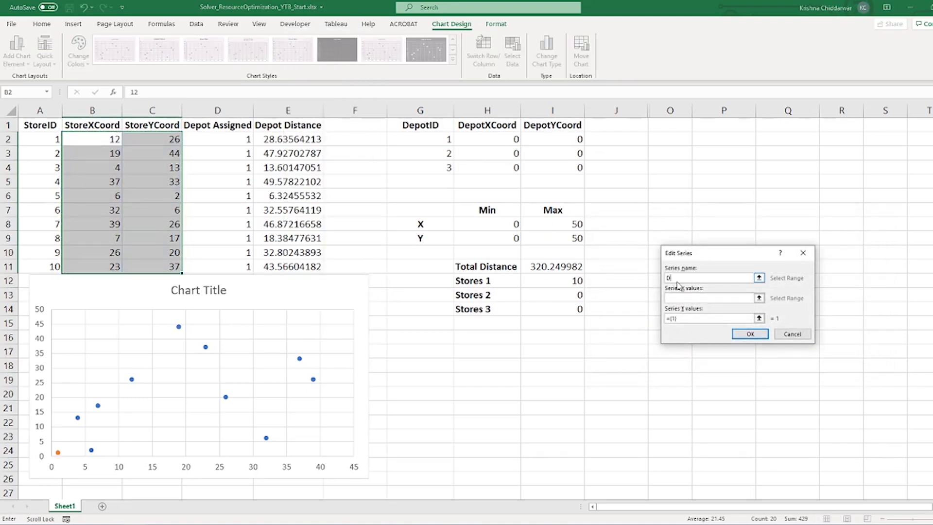
click(759, 297)
drag(515, 139, 515, 169)
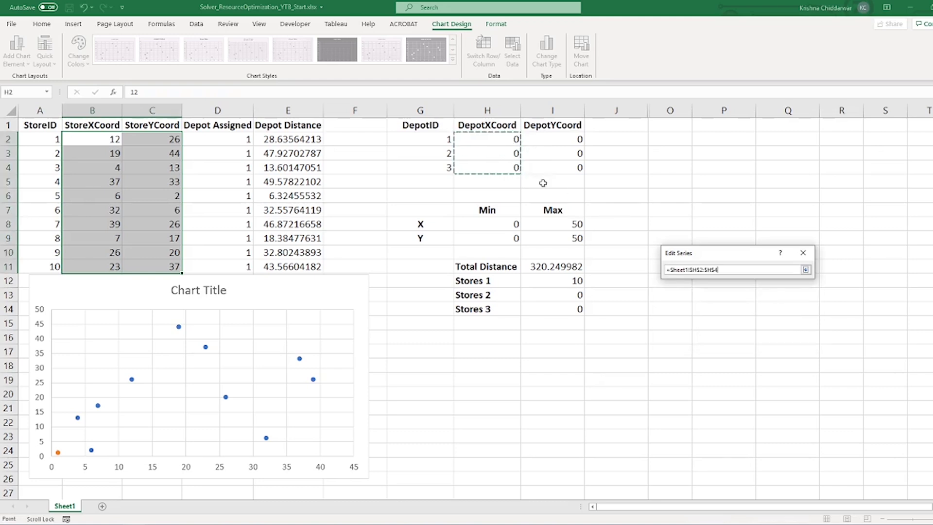
click(805, 269)
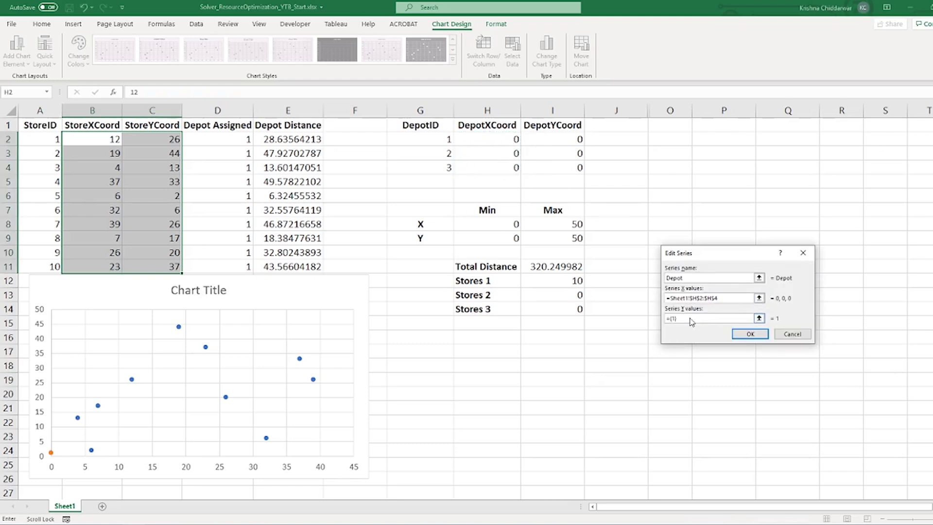
- Set the new series' Y values to I2:I4 and apply the Depot series to the chart
drag(689, 318, 647, 319)
key(BackSpace)
click(759, 318)
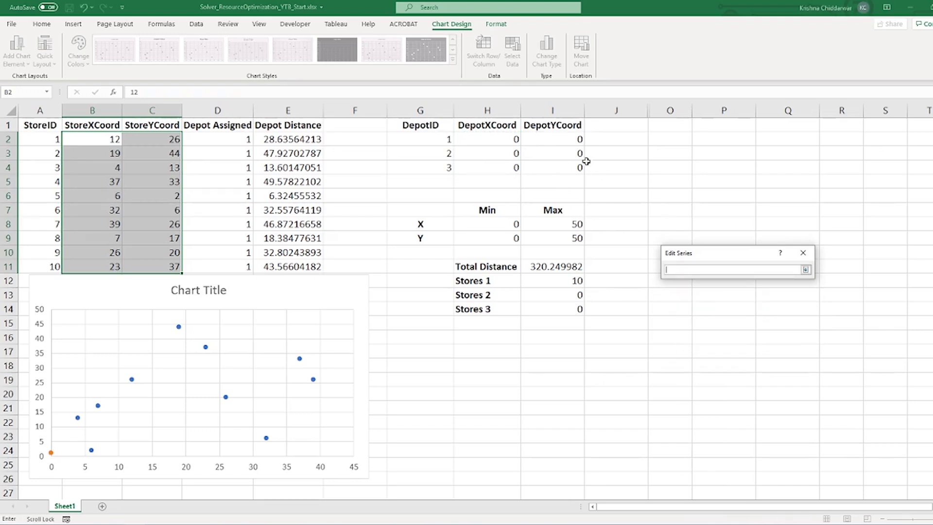
drag(562, 141, 561, 170)
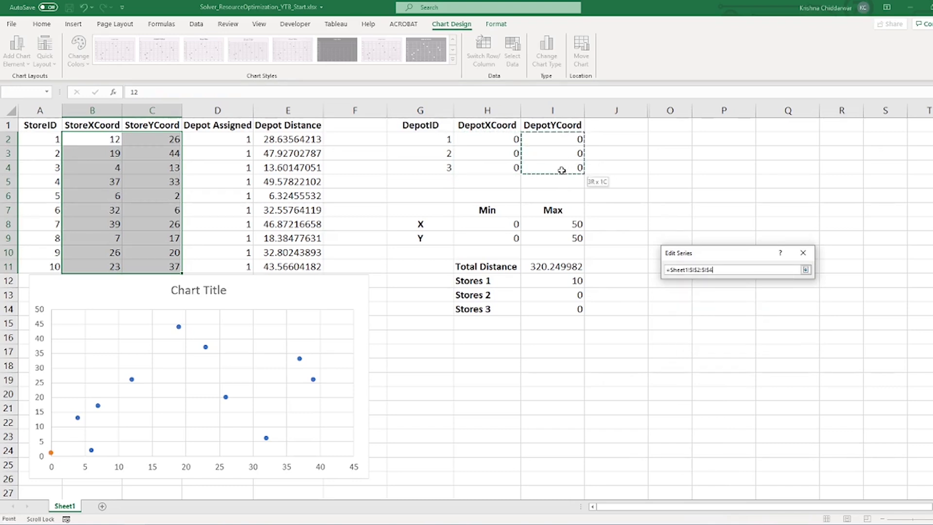
click(805, 270)
click(758, 334)
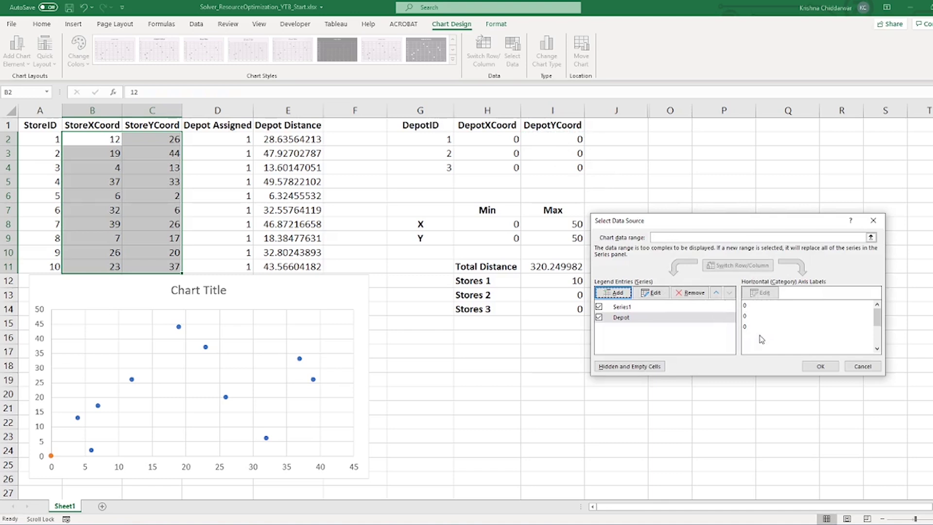
click(822, 367)
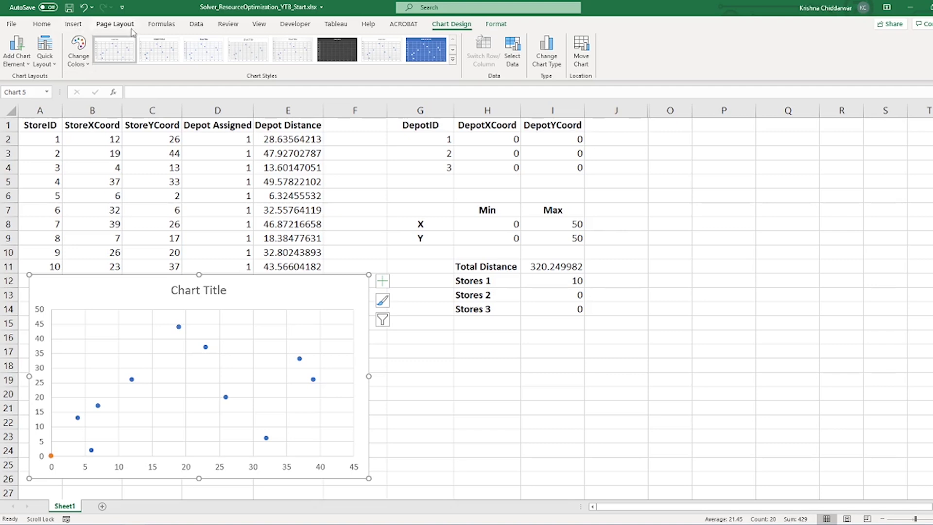
- In Solver, minimise Total Distance $I$11 by changing H2:I4 and D2:D11
click(196, 24)
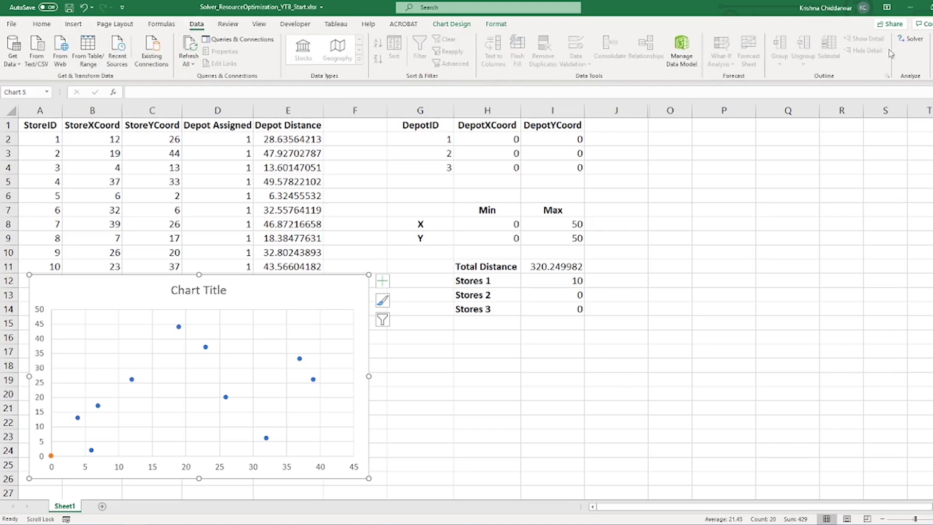
click(918, 43)
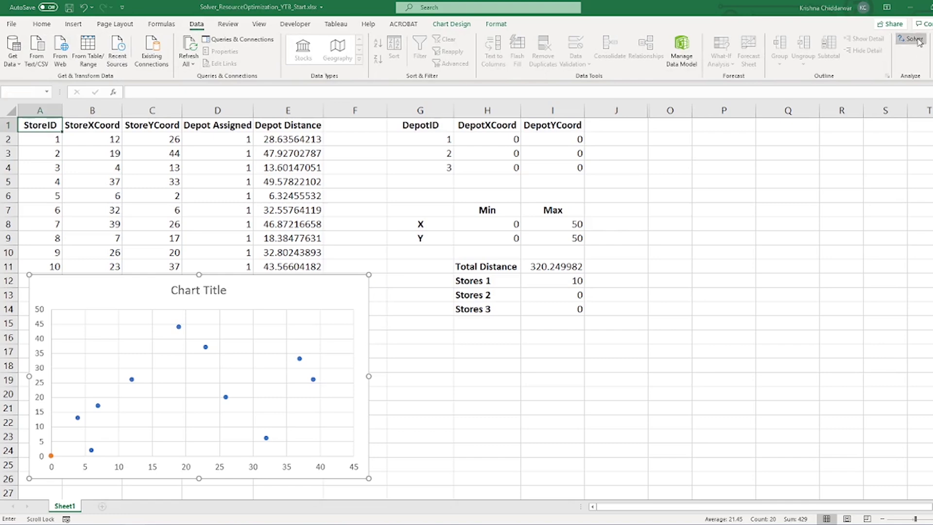
mouse_move(663, 142)
mouse_down()
mouse_move(693, 143)
mouse_move(656, 135)
mouse_move(671, 133)
mouse_up()
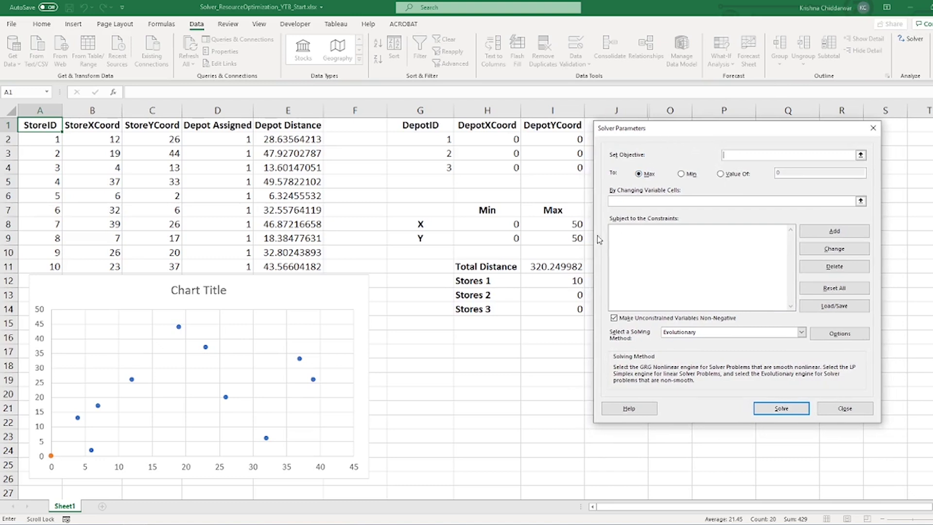
click(550, 266)
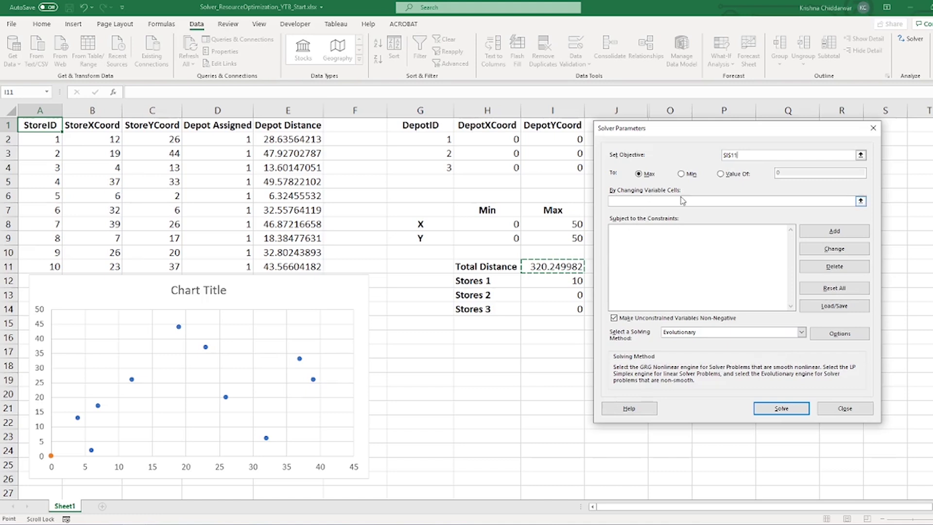
click(685, 175)
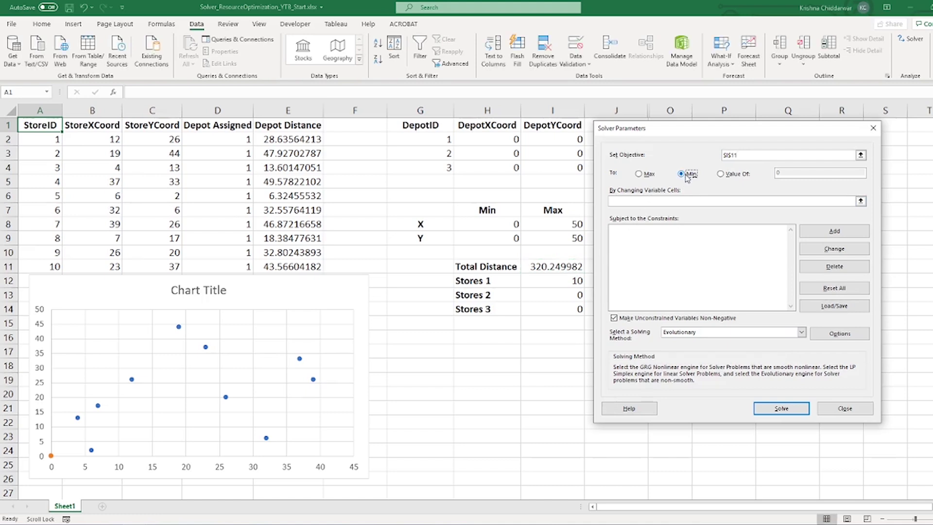
click(696, 201)
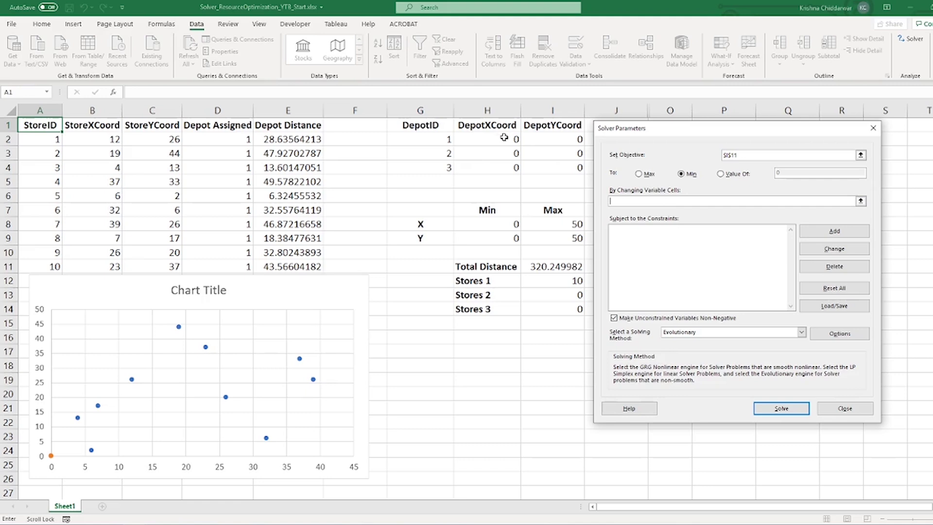
drag(503, 137, 551, 164)
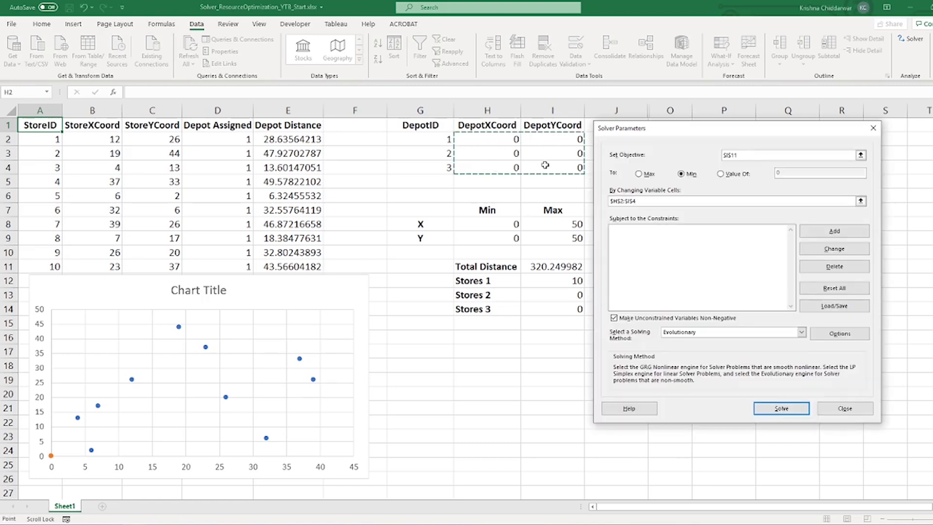
drag(217, 140, 239, 261)
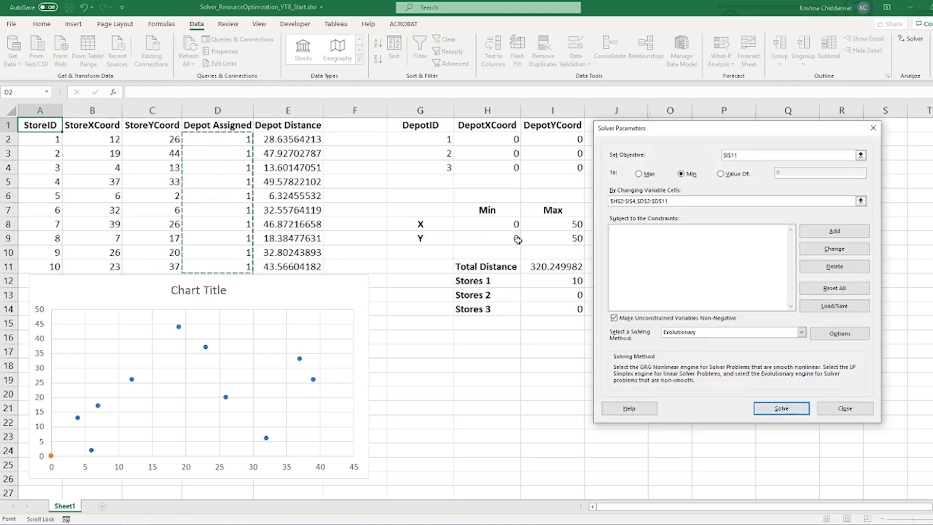
click(662, 243)
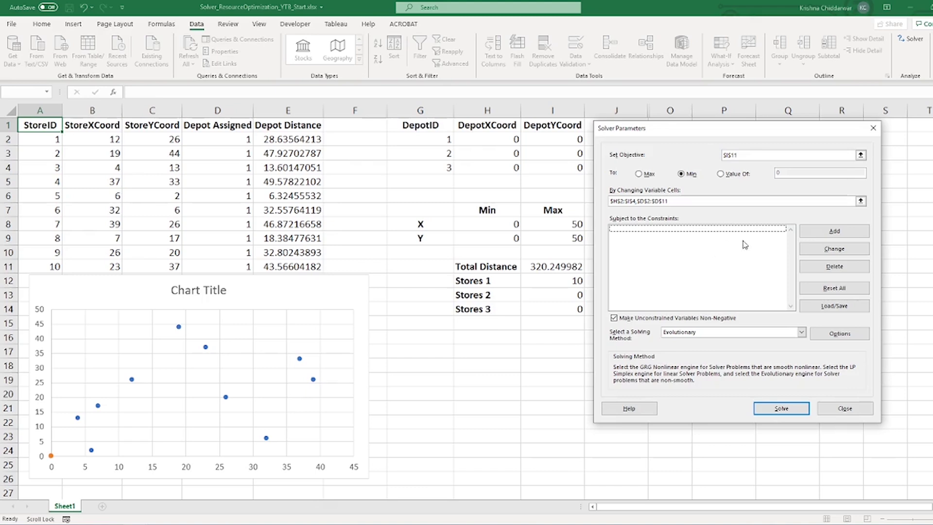
- Add the constraint H2:H4 <= Max X in $I$8
click(833, 231)
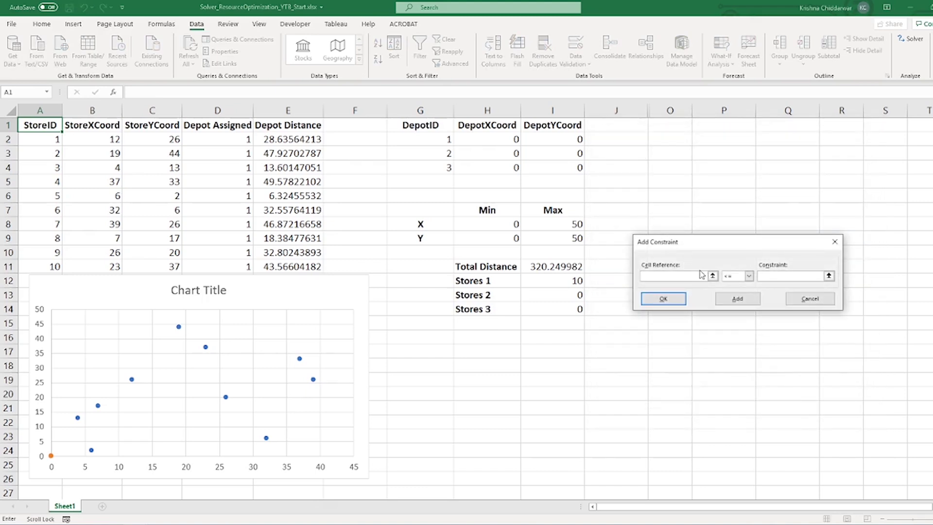
click(665, 274)
drag(498, 141, 507, 168)
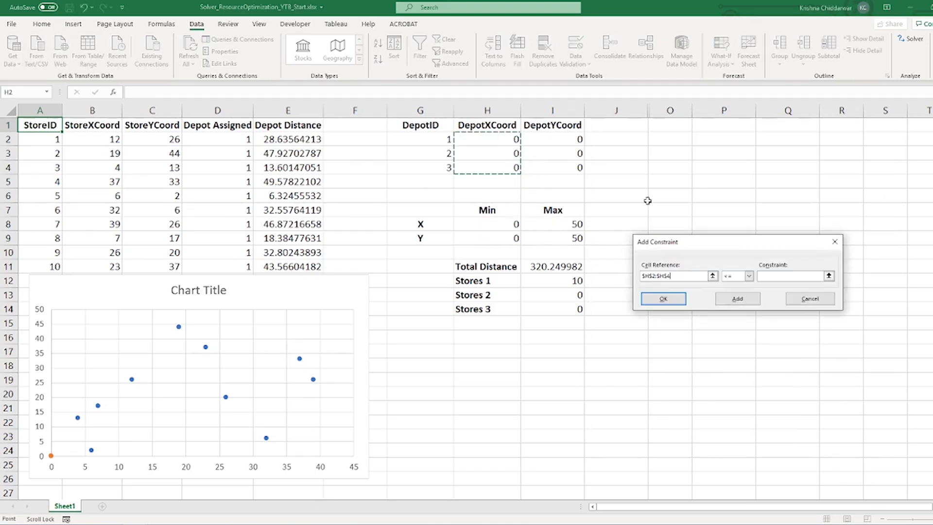
click(775, 276)
click(559, 224)
click(737, 298)
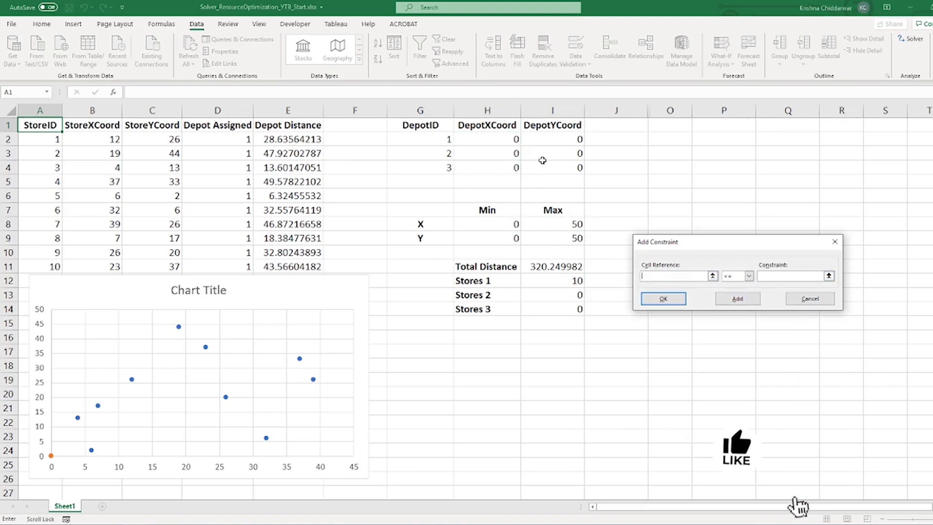
- Add the next coordinate constraint, bounding depot Y coordinates I2:I4 by Max Y in $I$9
drag(500, 140, 511, 169)
click(736, 275)
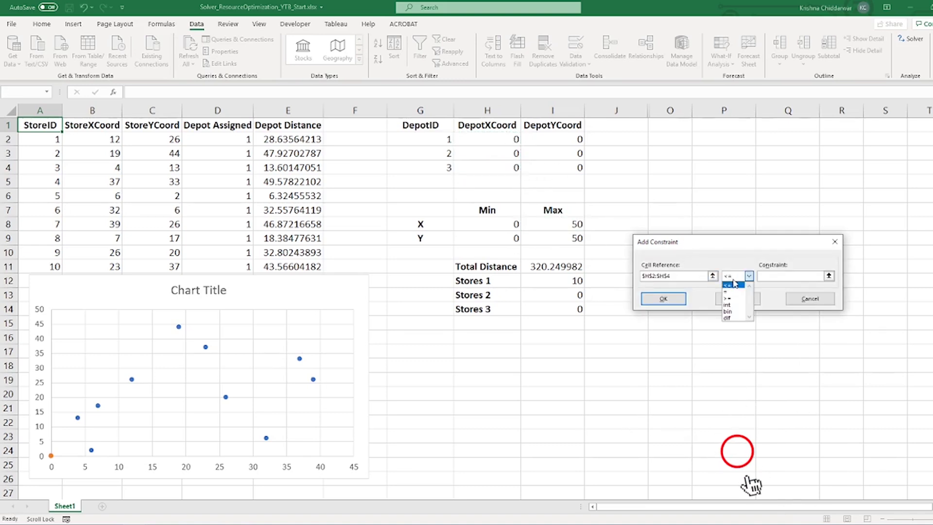
click(727, 298)
click(792, 276)
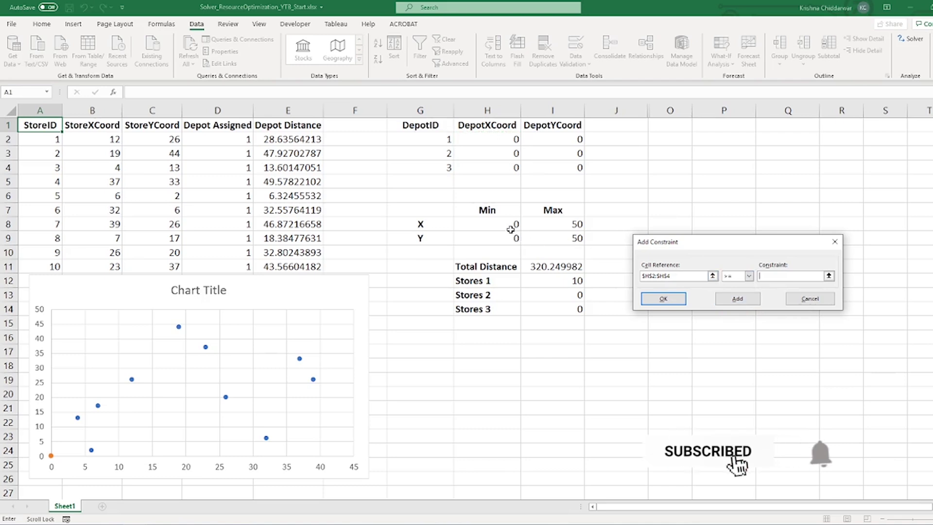
click(561, 145)
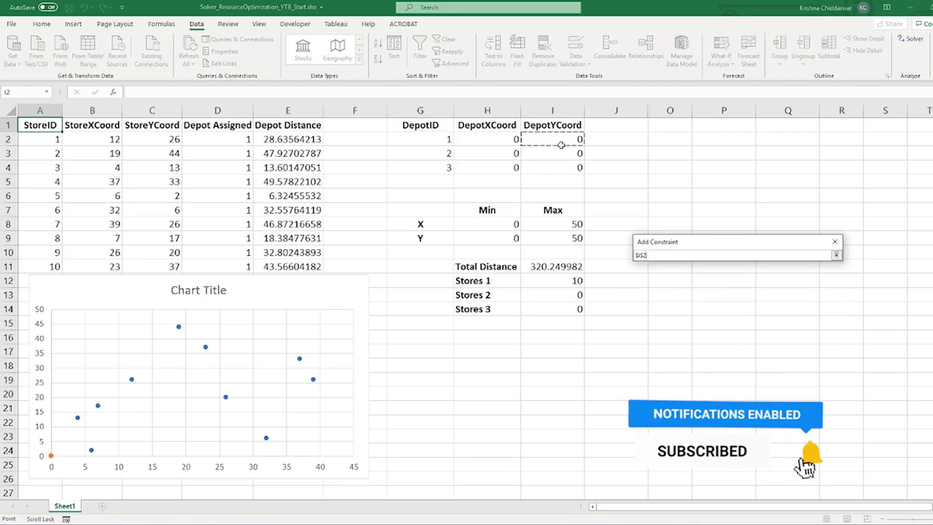
drag(561, 145, 561, 167)
click(792, 276)
click(558, 238)
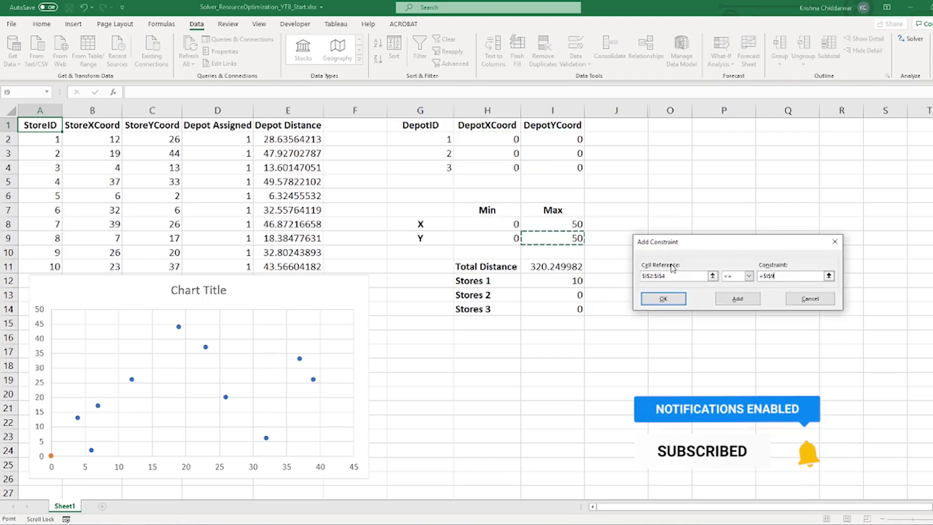
click(736, 298)
- Add the constraint I2:I4 >= Min Y in $H$9
drag(533, 140, 544, 166)
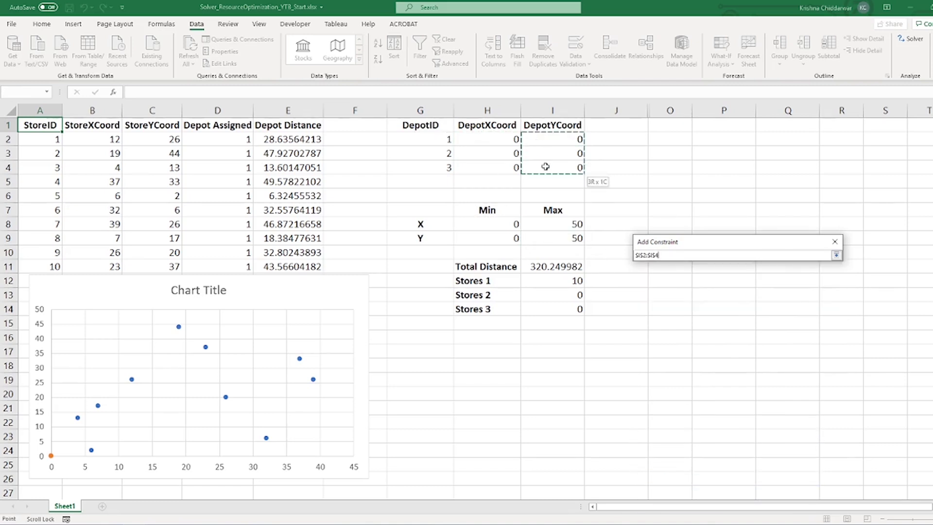
click(731, 276)
click(734, 298)
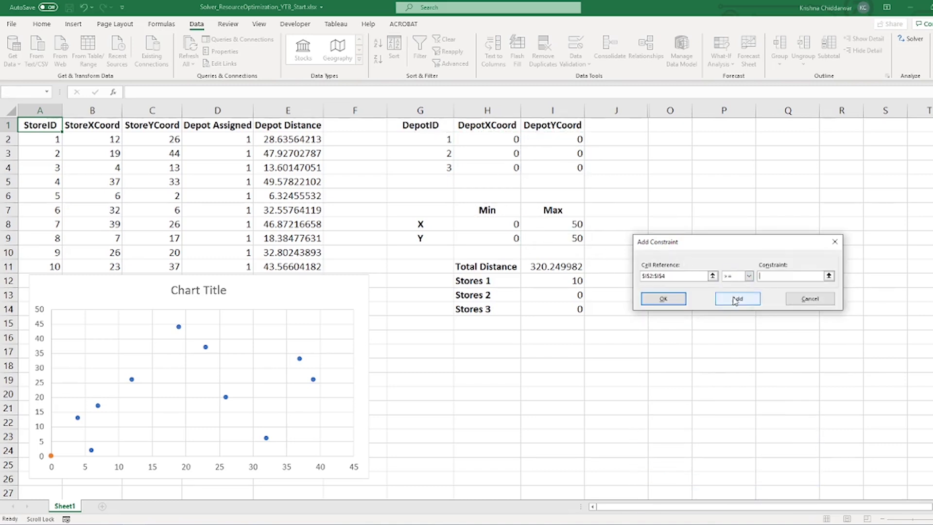
click(511, 236)
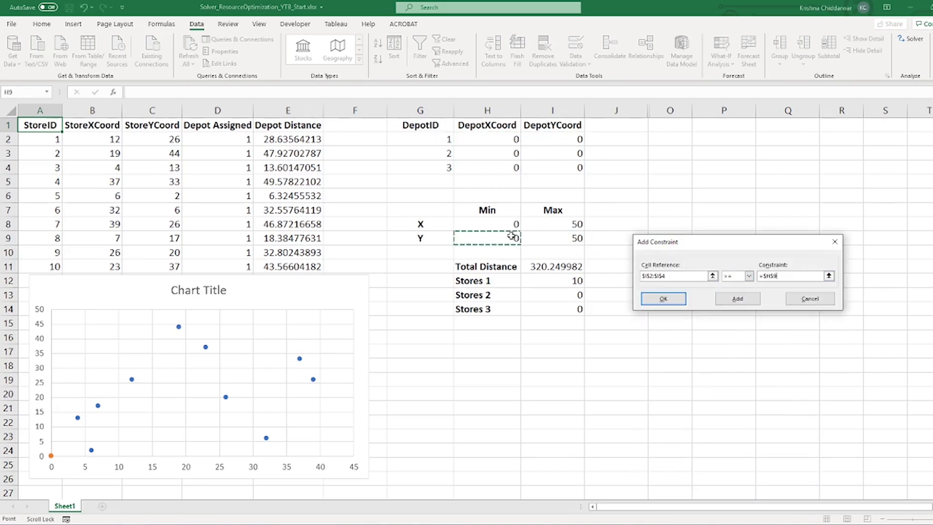
click(740, 298)
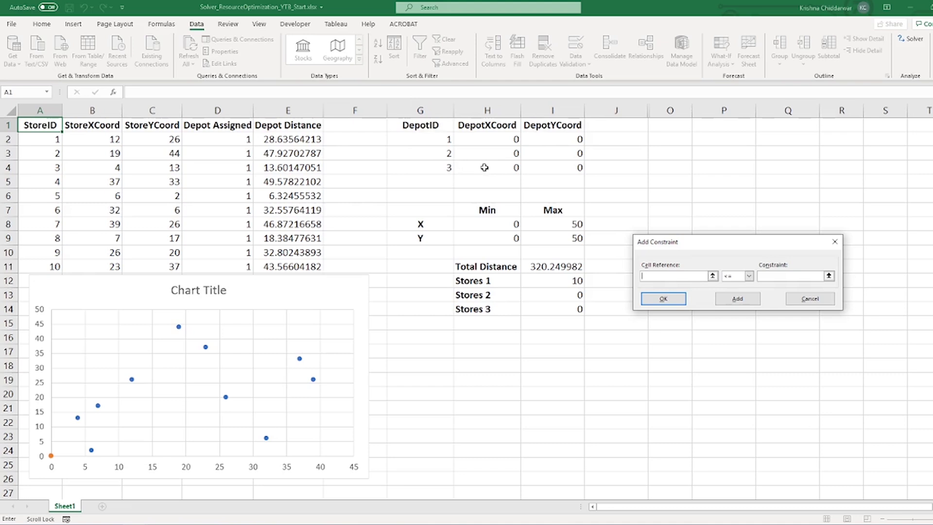
- Add the constraint Depot Assigned D2:D11 >= 1
drag(245, 141, 242, 266)
click(801, 279)
click(737, 298)
drag(237, 141, 242, 266)
click(749, 275)
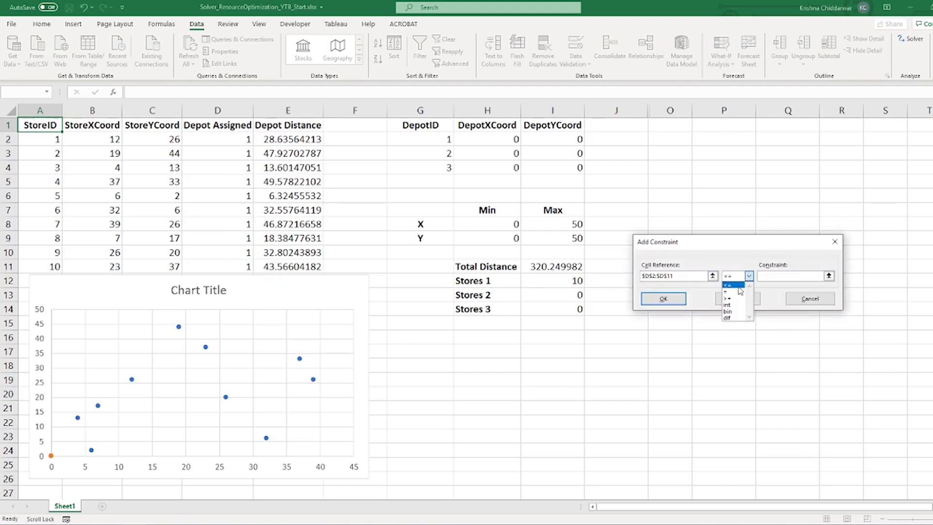
click(735, 298)
click(786, 279)
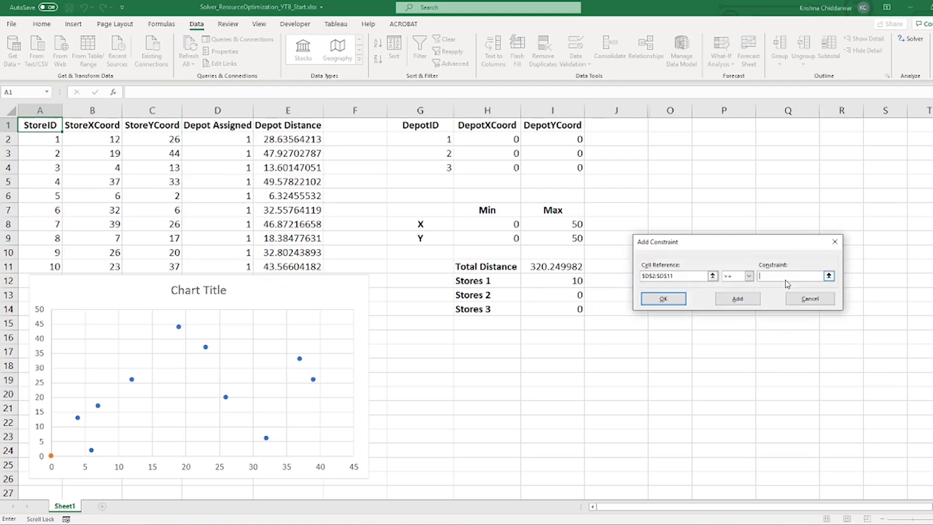
click(751, 301)
- Restrict D2:D11 to integers and return to Solver Parameters
drag(235, 140, 234, 259)
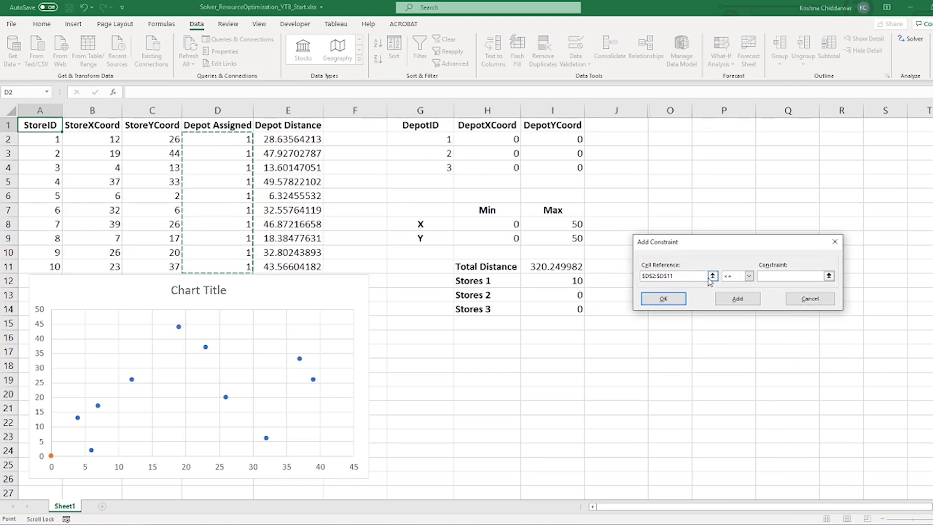
click(736, 276)
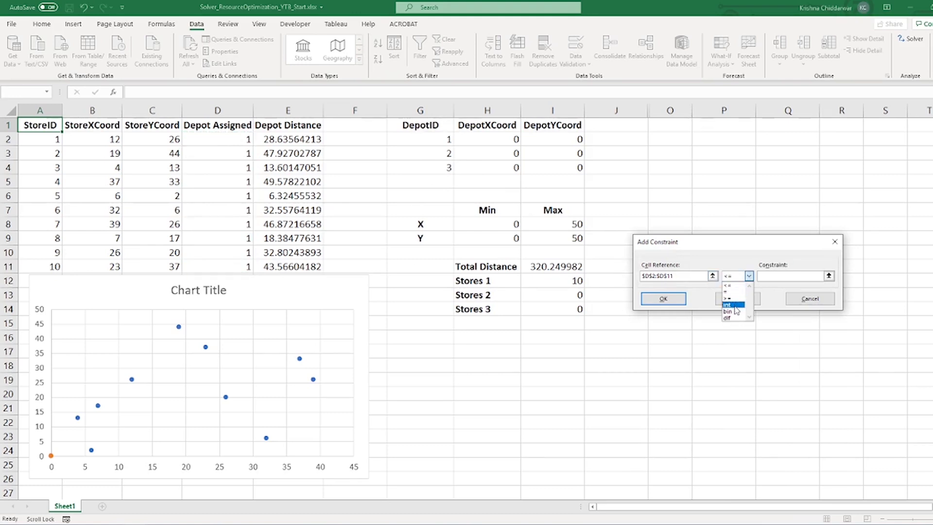
click(735, 310)
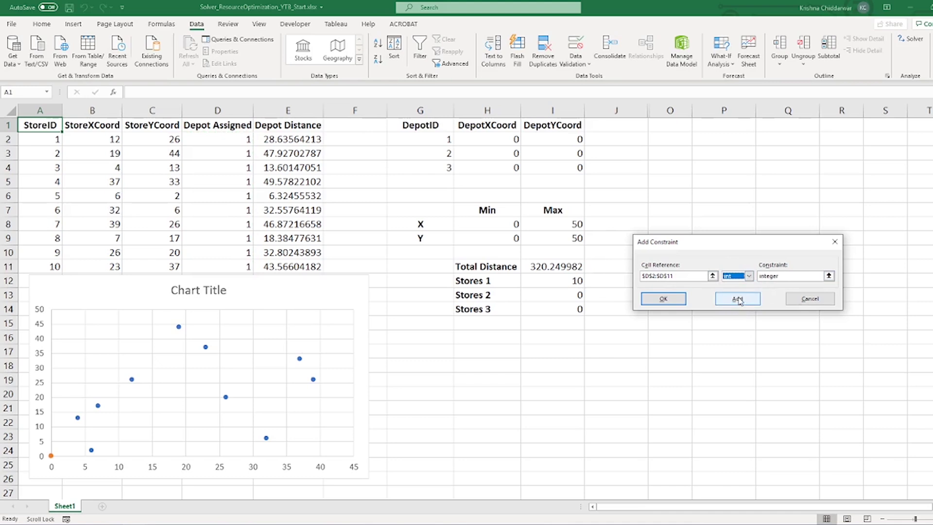
click(673, 298)
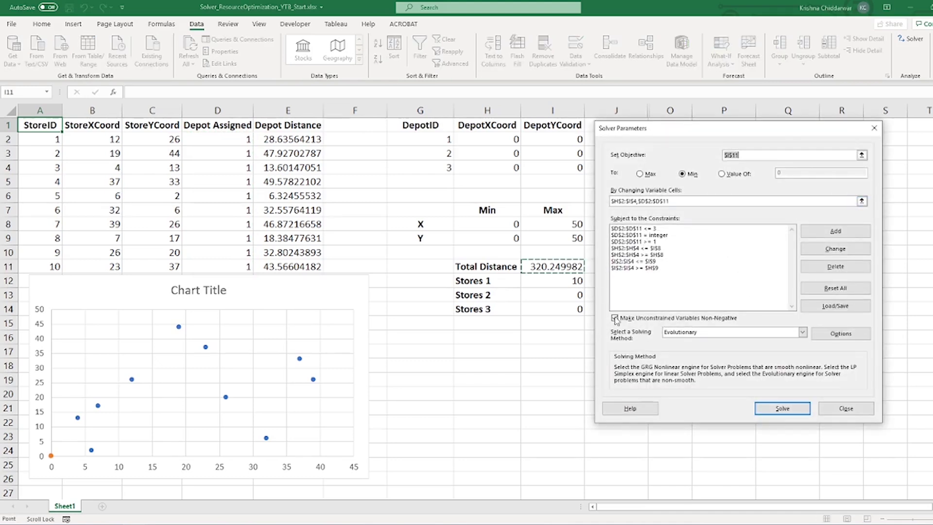
- Choose the Evolutionary solving method and run Solve
click(721, 338)
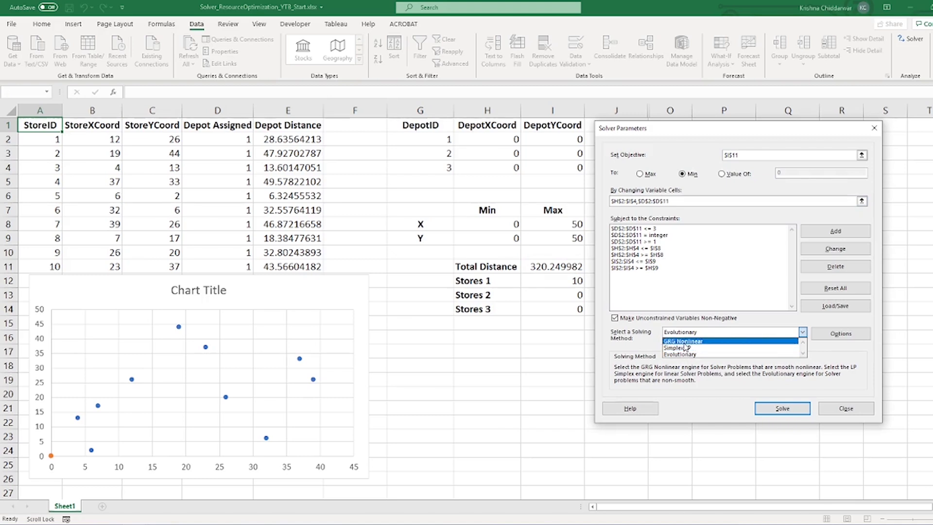
click(707, 355)
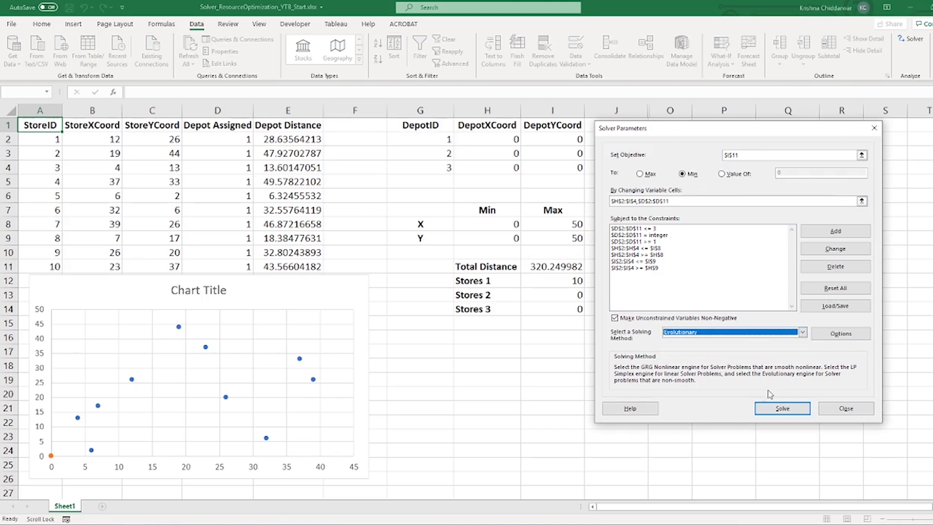
click(781, 408)
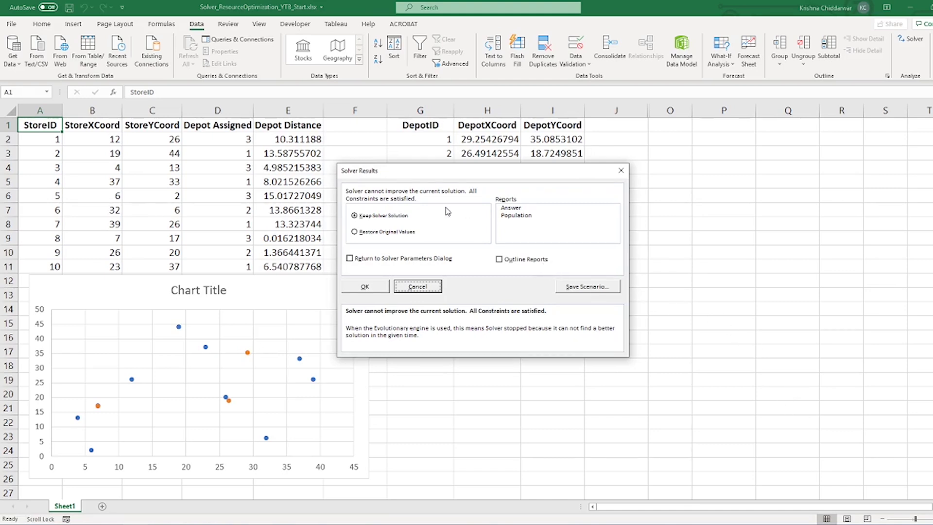
- Keep the Solver solution and unhide columns K–N to show the 73% improvement in M14
drag(443, 174, 705, 175)
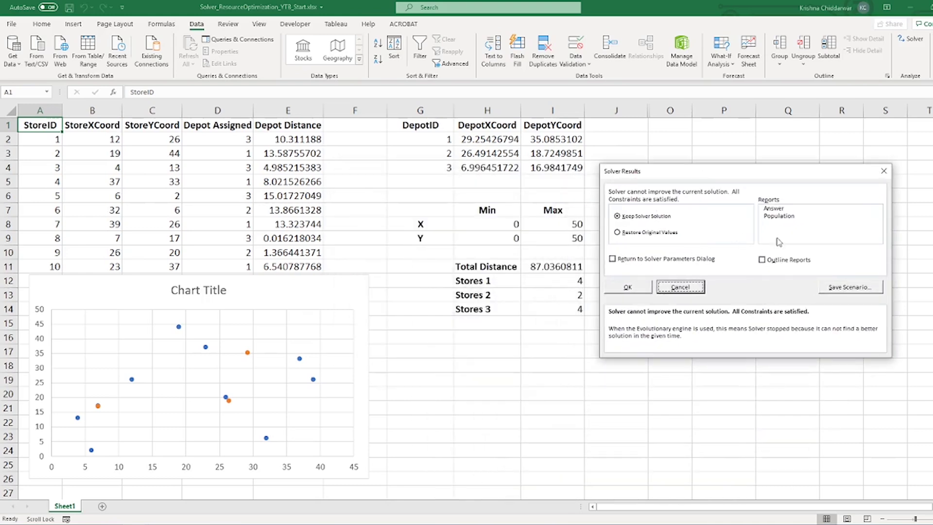
click(627, 288)
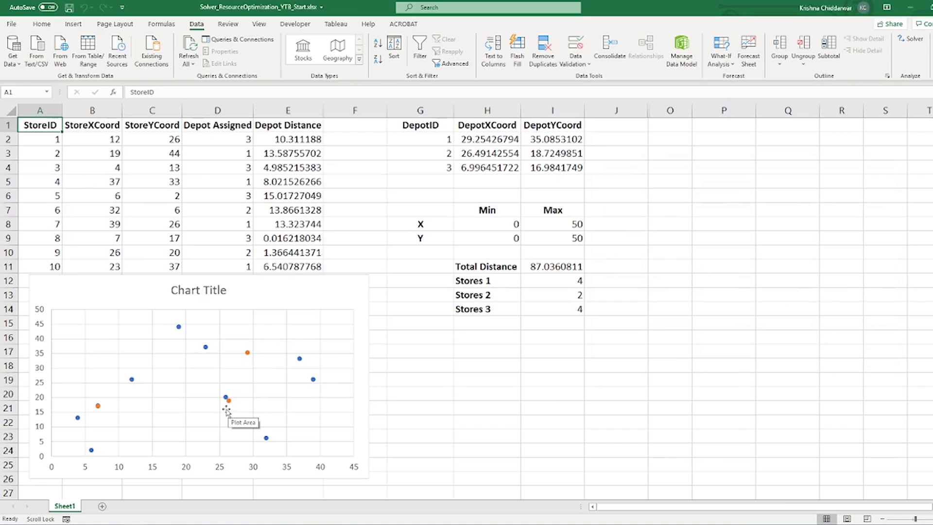
click(616, 111)
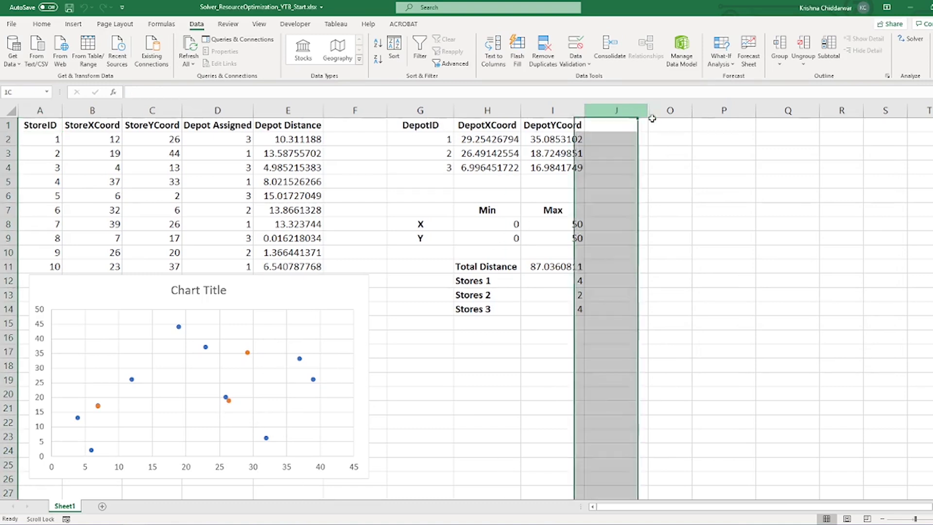
drag(652, 118, 673, 113)
right_click(676, 114)
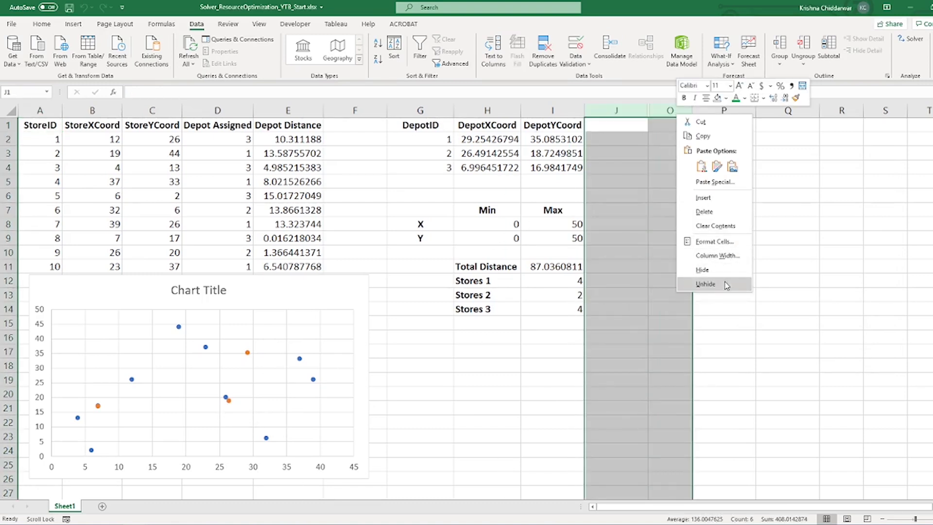
click(705, 284)
click(718, 331)
click(794, 309)
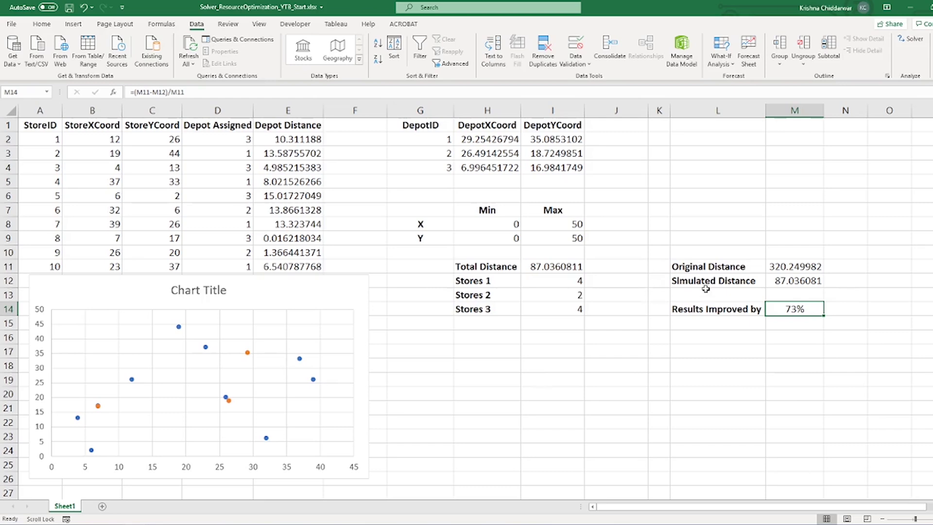
- Reopen Solver Parameters, keep Evolutionary as the method, and open Options
click(909, 40)
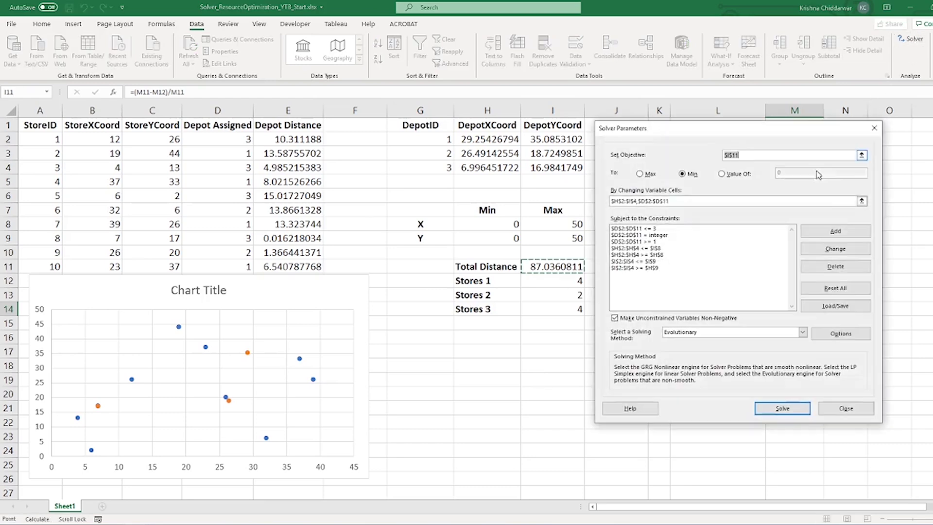
click(697, 332)
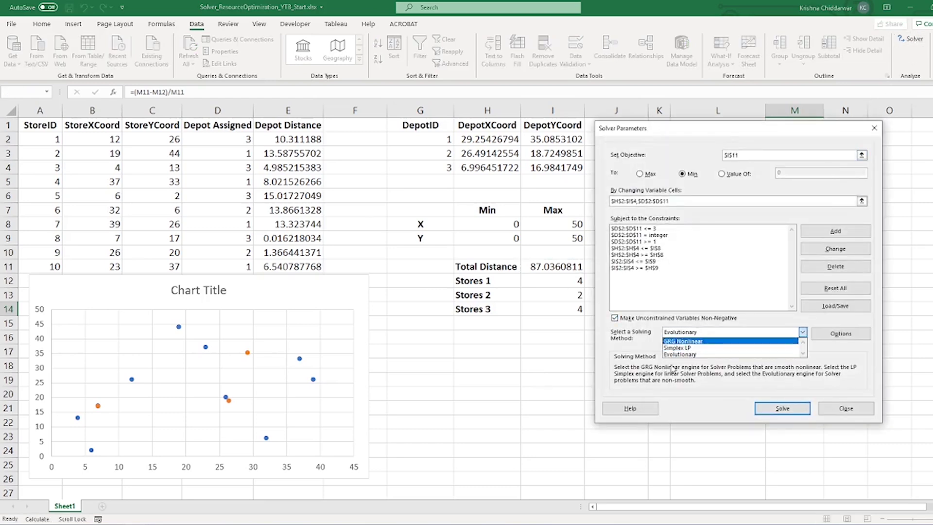
click(718, 143)
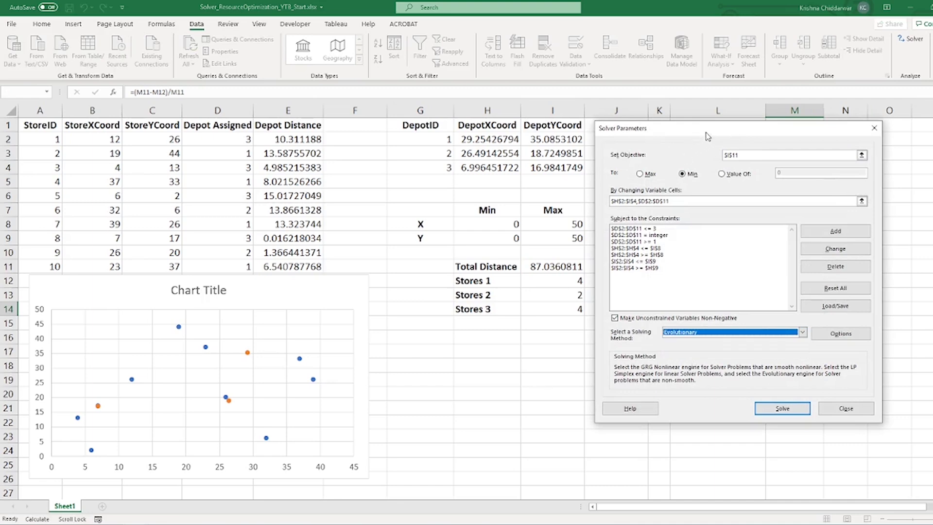
drag(710, 133, 491, 145)
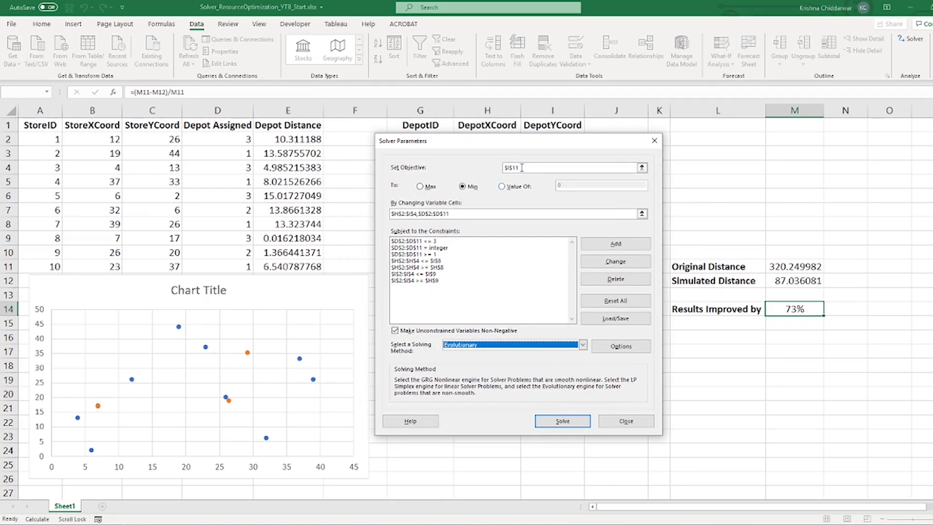
drag(451, 141, 674, 103)
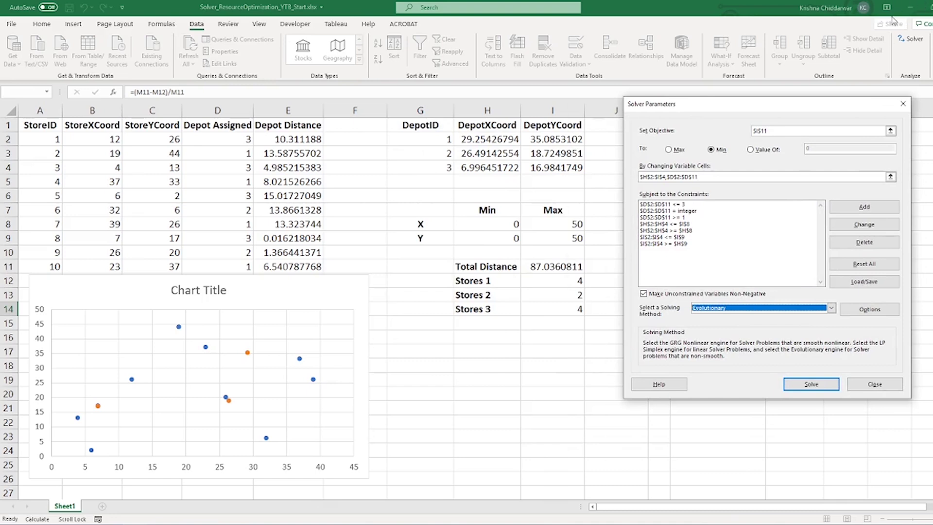
click(769, 307)
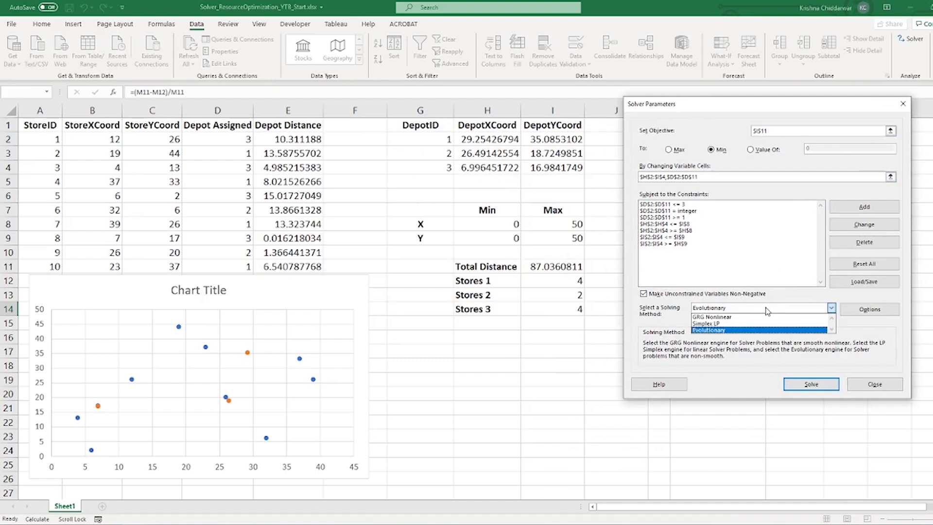
click(735, 330)
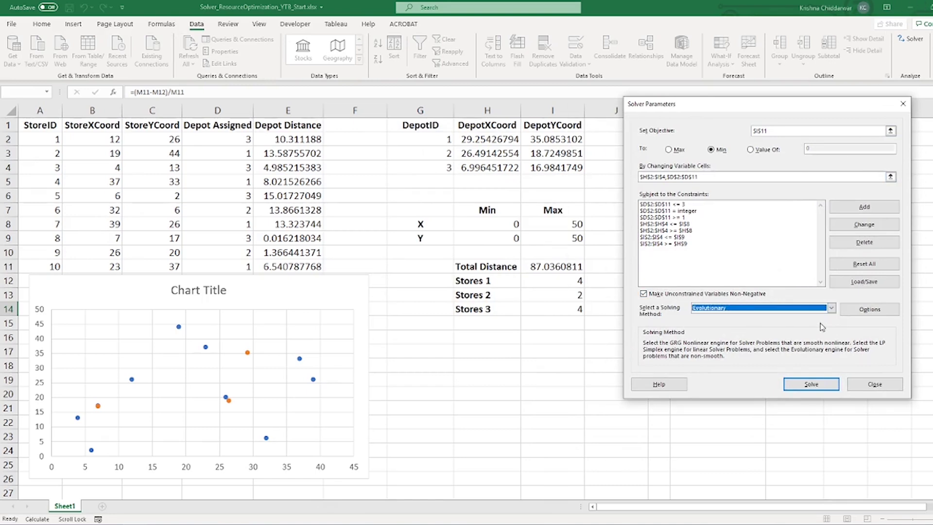
click(859, 310)
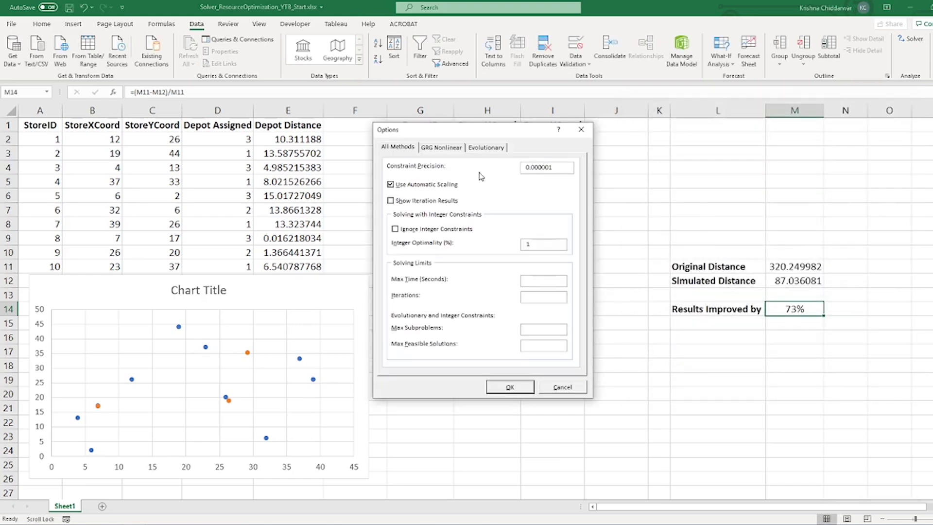
- Check the Evolutionary tab: convergence 0.0001, mutation rate 0.075, population 100, then close Options
click(486, 148)
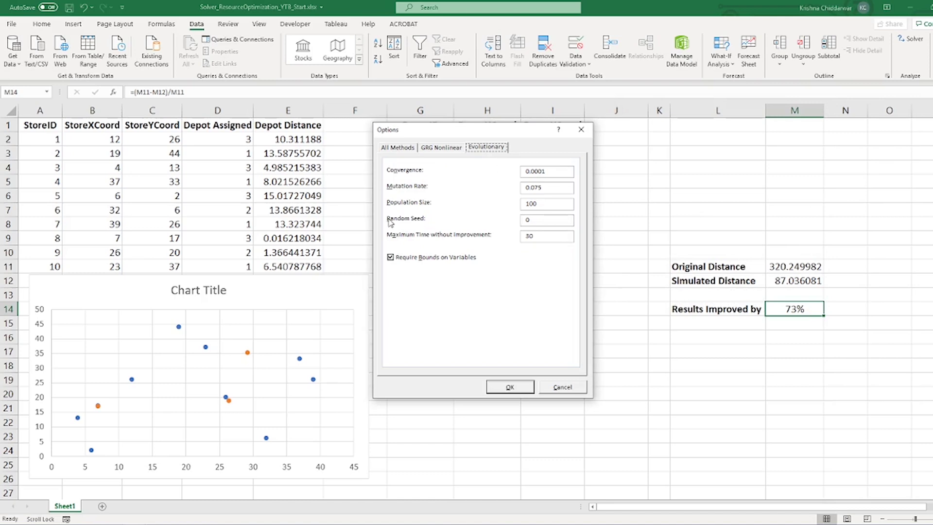
key(Tab)
click(515, 388)
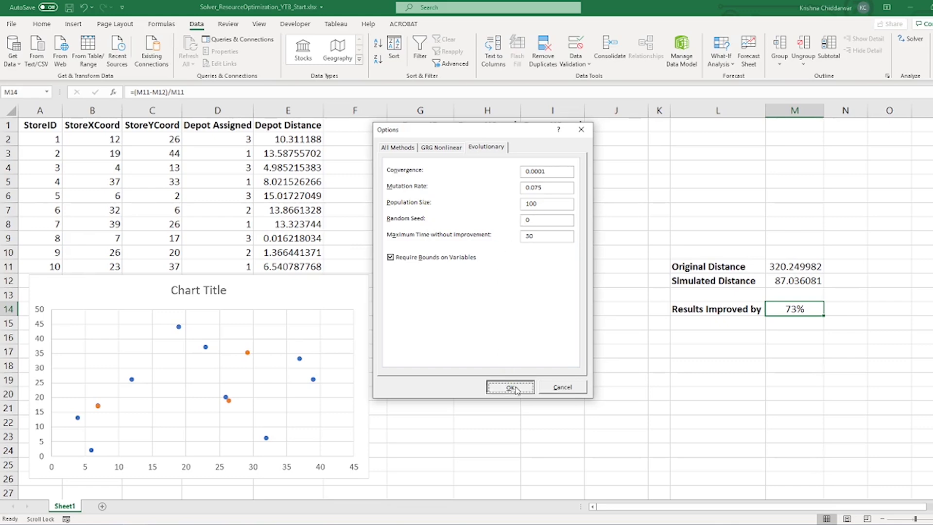